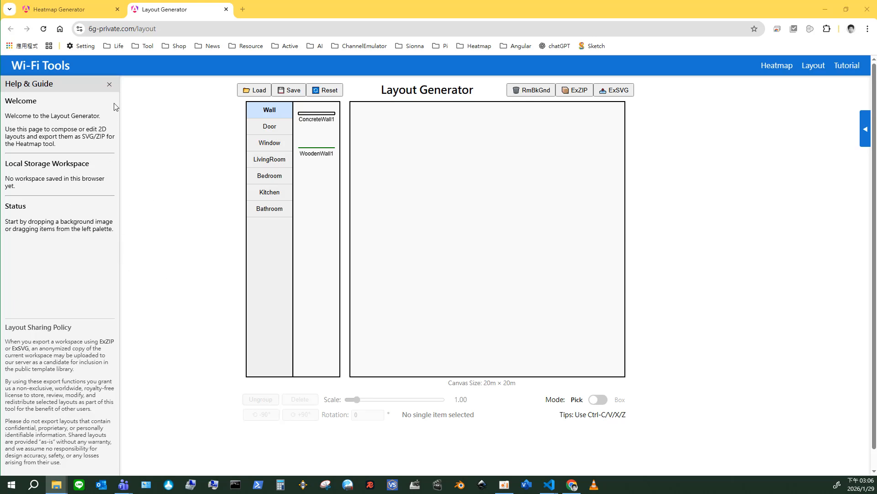
Collapse the Help & Guide panel and expand it again
{"action": "left_click", "coordinate": [110, 85]}
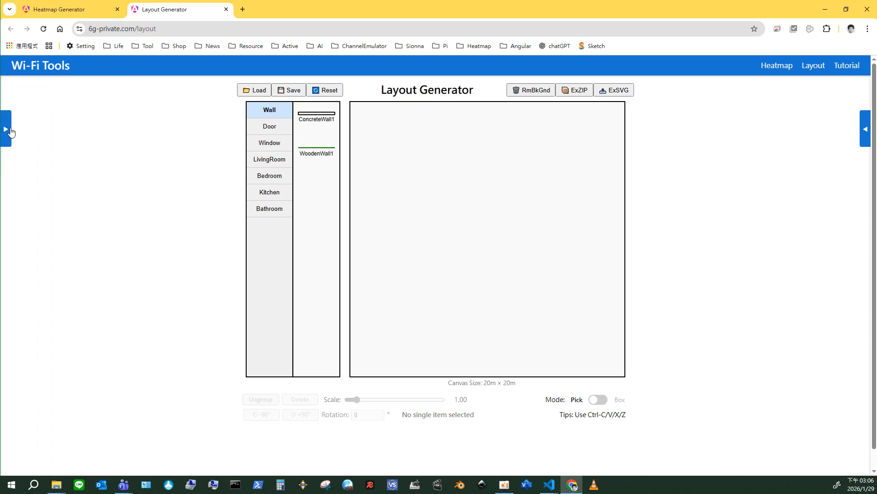
{"action": "left_click", "coordinate": [6, 129]}
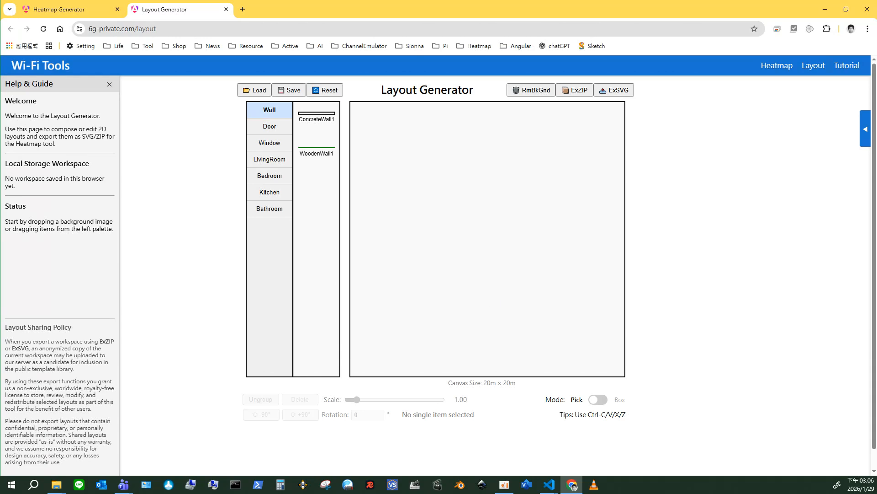
Bring up the file explorer, load house.PNG as the canvas background, and apply a real-world size of 50 m by 5 m
{"action": "key", "text": "alt+Tab"}
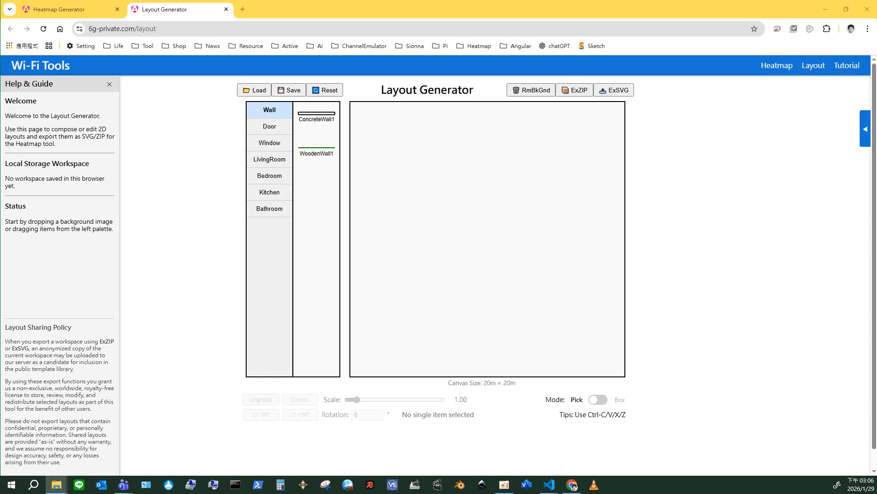
{"action": "left_click_drag", "start_coordinate": [0, 155], "coordinate": [668, 174]}
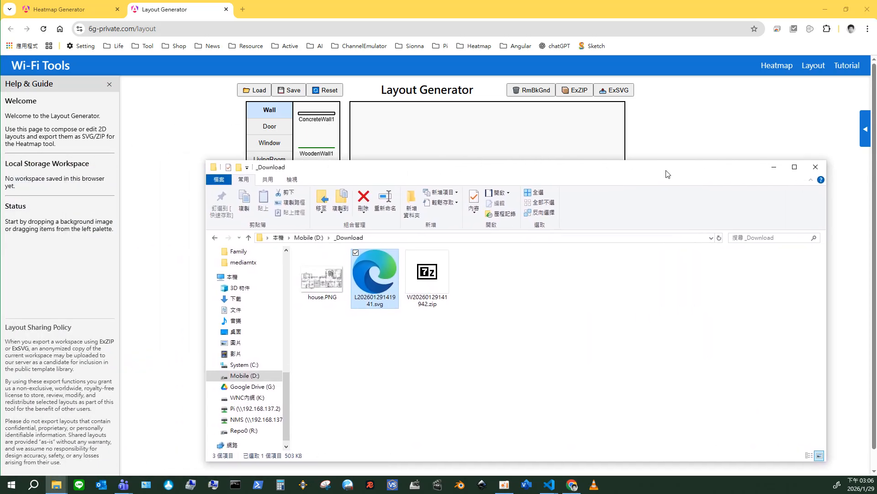
{"action": "left_click", "coordinate": [324, 284]}
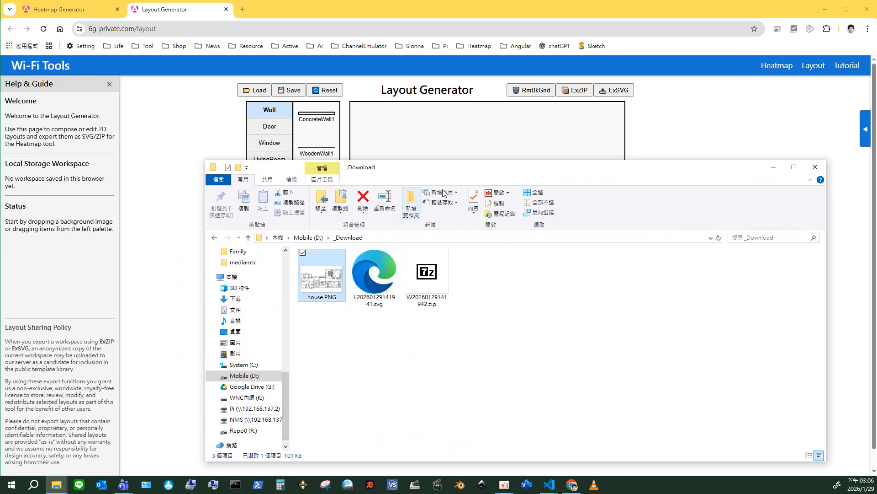
{"action": "left_click_drag", "start_coordinate": [471, 167], "coordinate": [460, 192]}
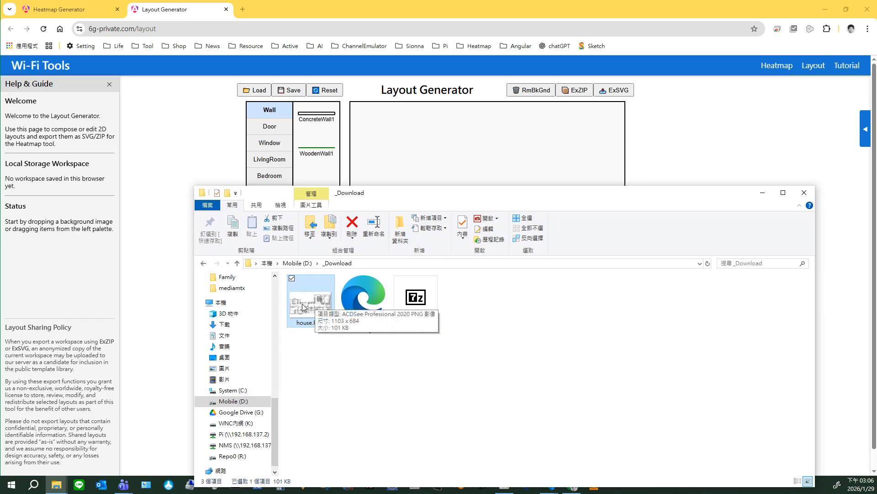
{"action": "left_click_drag", "start_coordinate": [303, 304], "coordinate": [313, 282]}
{"action": "left_click_drag", "start_coordinate": [417, 163], "coordinate": [419, 162]}
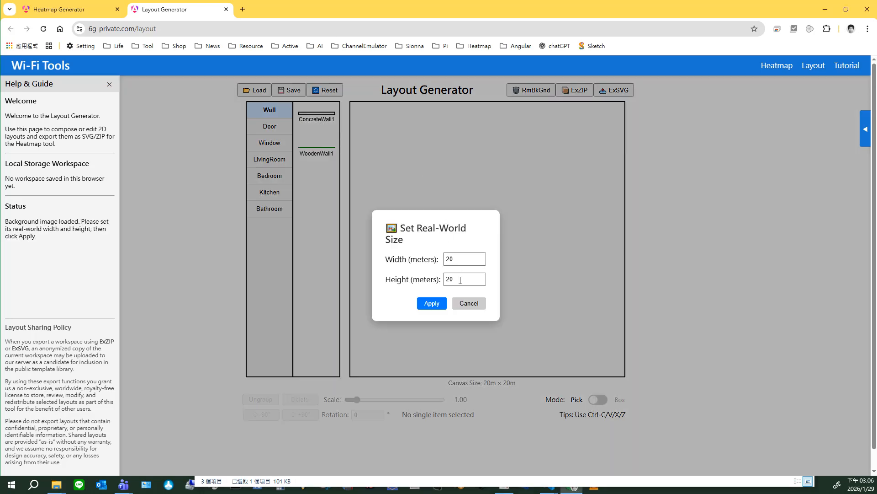
{"action": "left_click", "coordinate": [437, 305]}
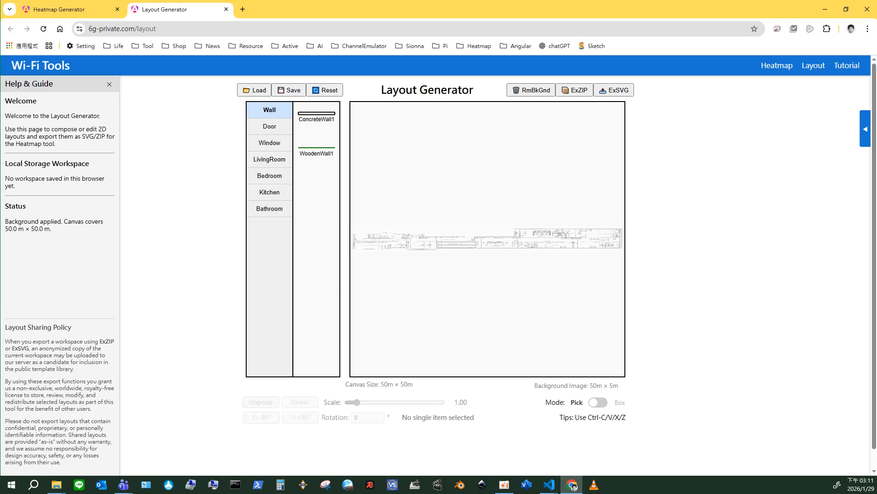
Load the house floor plan image as the background again with a real-world width of 20 m and height of 12.4 m
{"action": "left_click_drag", "start_coordinate": [238, 233], "coordinate": [478, 248]}
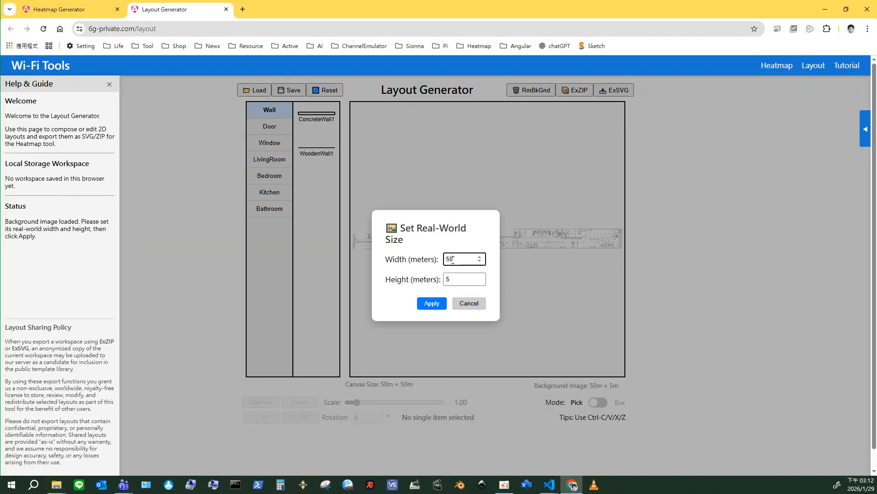
{"action": "double_click", "coordinate": [447, 260]}
{"action": "key", "text": "Tab"}
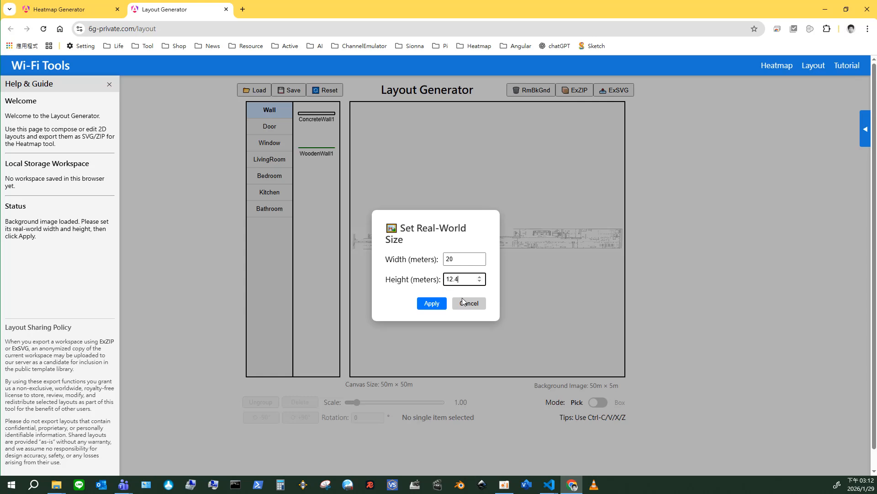
{"action": "left_click", "coordinate": [435, 302]}
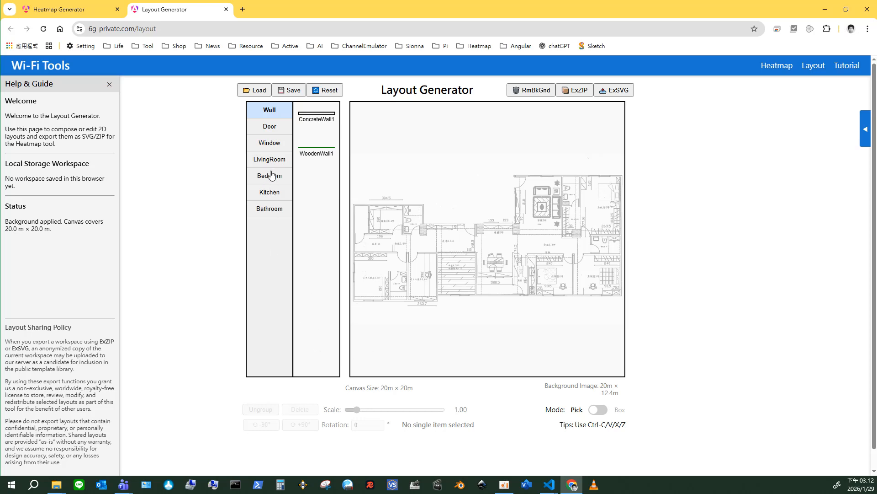
Browse the Door, Window and LivingRoom item categories of the palette
{"action": "left_click", "coordinate": [269, 127]}
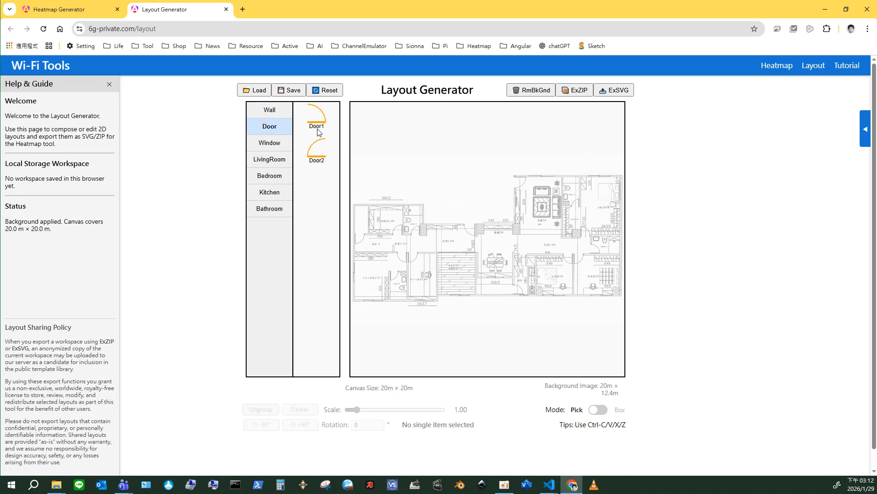
{"action": "left_click", "coordinate": [273, 144]}
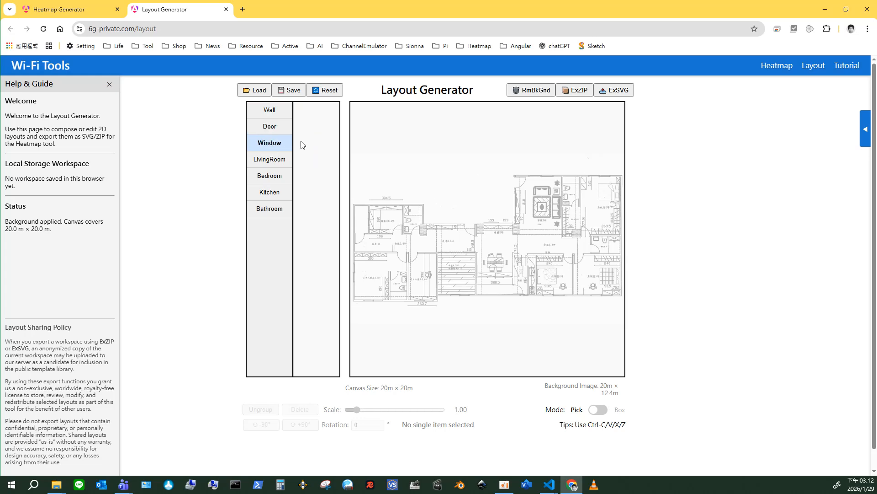
{"action": "left_click", "coordinate": [272, 165]}
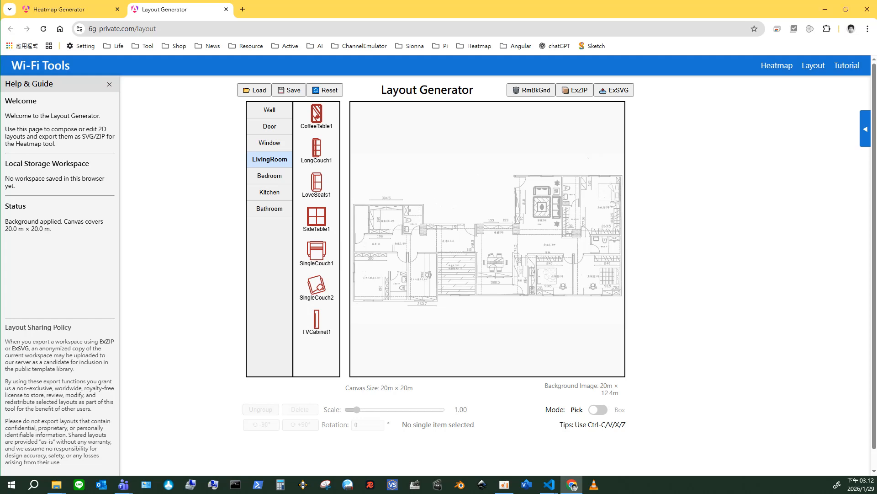
Load the saved workspace ZIP file onto the layout canvas
{"action": "left_click_drag", "start_coordinate": [0, 246], "coordinate": [476, 238]}
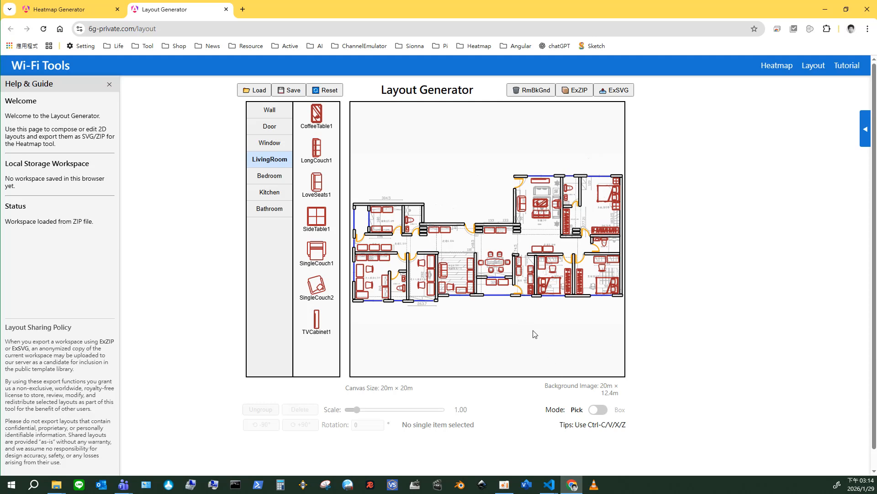
Switch to Box mode and group the dining table with its six surrounding chairs
{"action": "key", "text": "ctrl+plus"}
{"action": "key", "text": "ctrl+plus"}
{"action": "key", "text": "ctrl+plus"}
{"action": "key", "text": "ctrl+plus"}
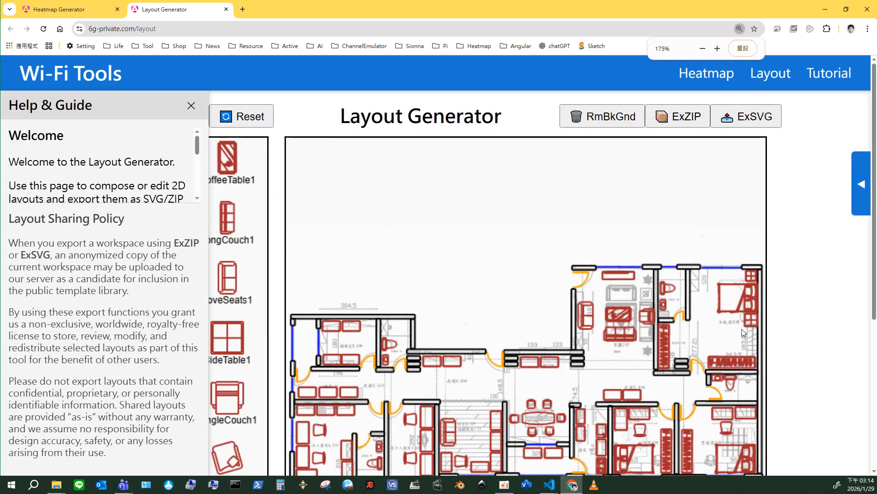
{"action": "scroll", "coordinate": [784, 335], "scroll_direction": "down", "scroll_amount": 5}
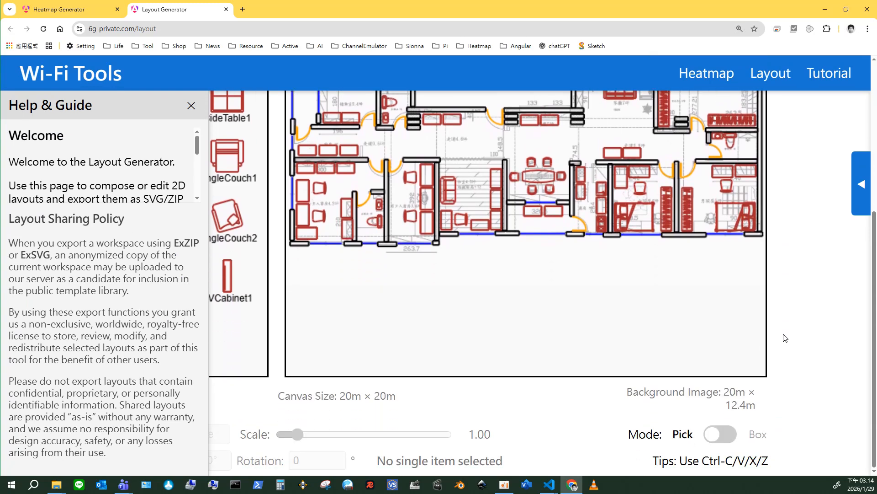
{"action": "left_click", "coordinate": [734, 435]}
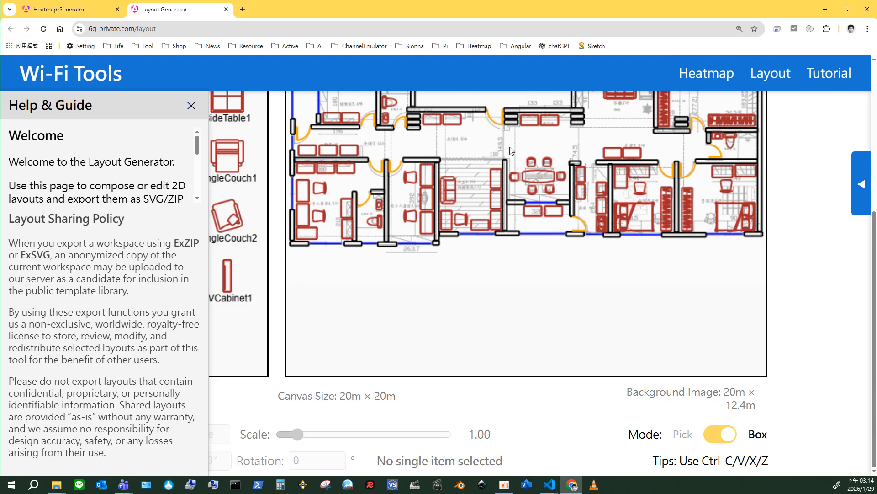
{"action": "left_click_drag", "start_coordinate": [528, 184], "coordinate": [569, 197]}
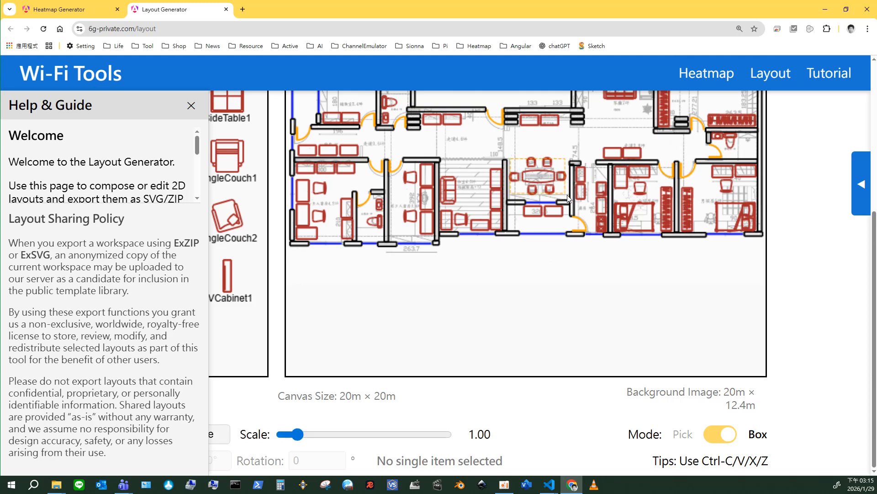
{"action": "left_click", "coordinate": [534, 174]}
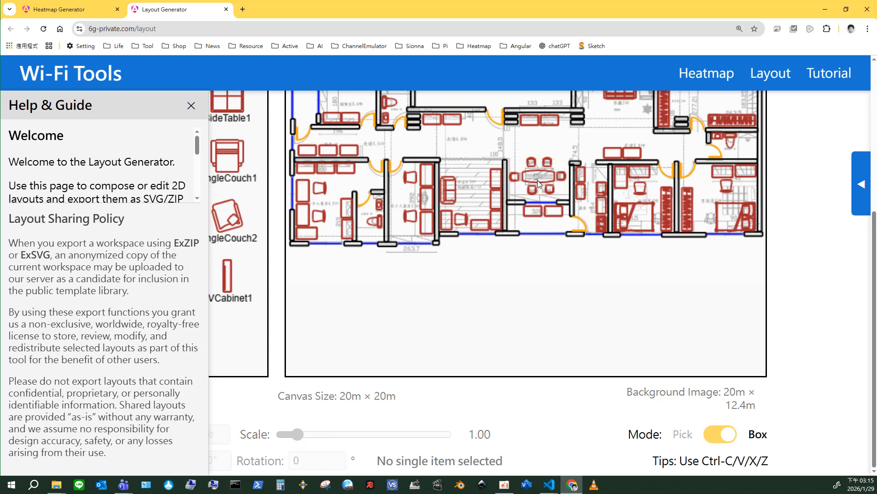
Return to Pick mode, select the dining set group, and ungroup it, closing the Help & Guide panel on the way
{"action": "left_click", "coordinate": [711, 434]}
{"action": "mouse_move", "coordinate": [541, 174]}
{"action": "left_mouse_down"}
{"action": "mouse_move", "coordinate": [581, 297]}
{"action": "mouse_move", "coordinate": [543, 173]}
{"action": "left_mouse_up"}
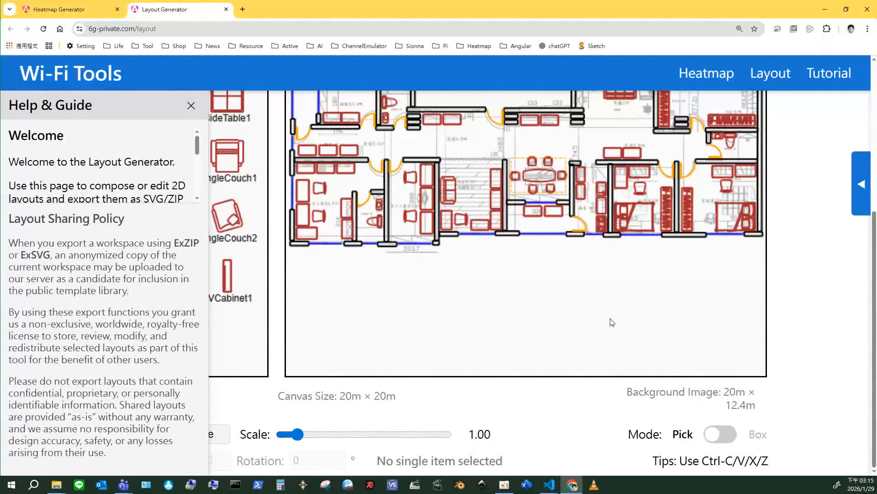
{"action": "key", "text": "ctrl+minus"}
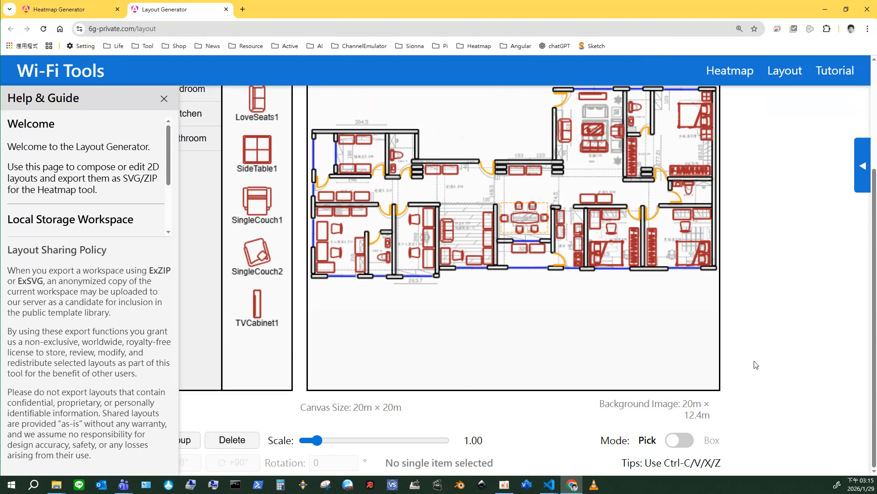
{"action": "left_click", "coordinate": [164, 99]}
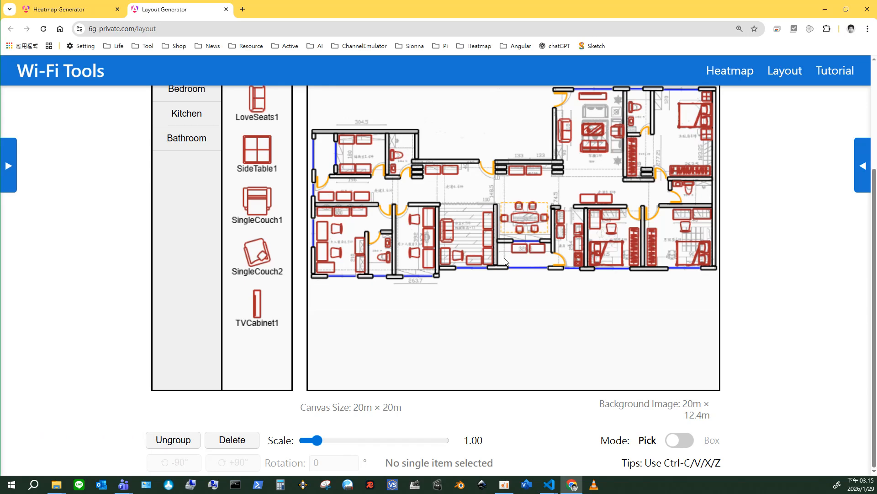
{"action": "left_click", "coordinate": [169, 440]}
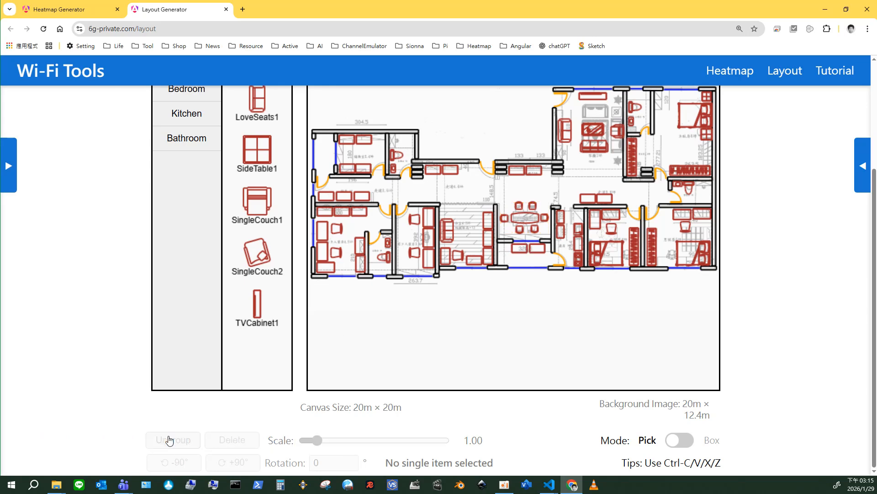
Select the dining table, a dining chair and the double bed in turn to examine their name, scale and rotation
{"action": "left_click", "coordinate": [528, 218]}
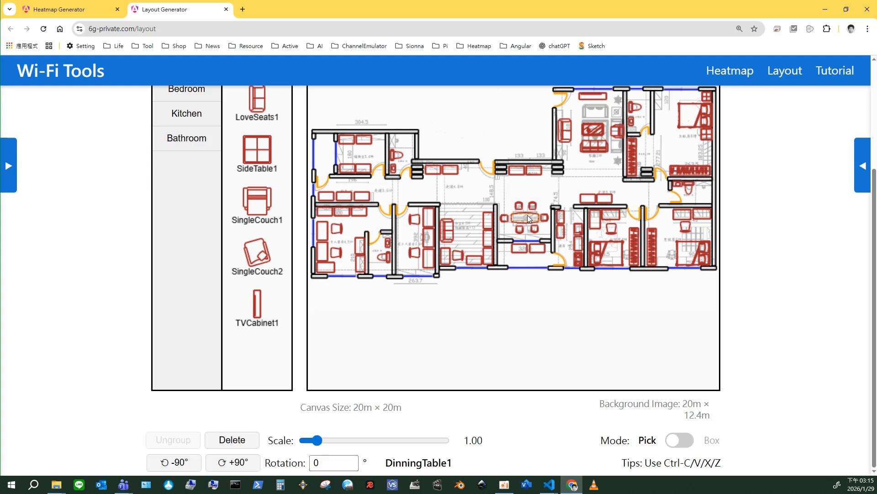
{"action": "left_click_drag", "start_coordinate": [528, 215], "coordinate": [529, 218]}
{"action": "left_click", "coordinate": [580, 342]}
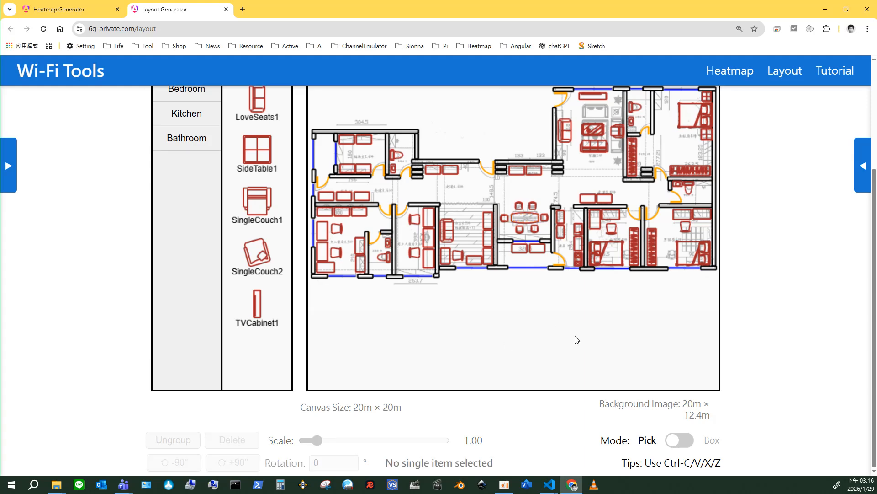
{"action": "left_click", "coordinate": [524, 220]}
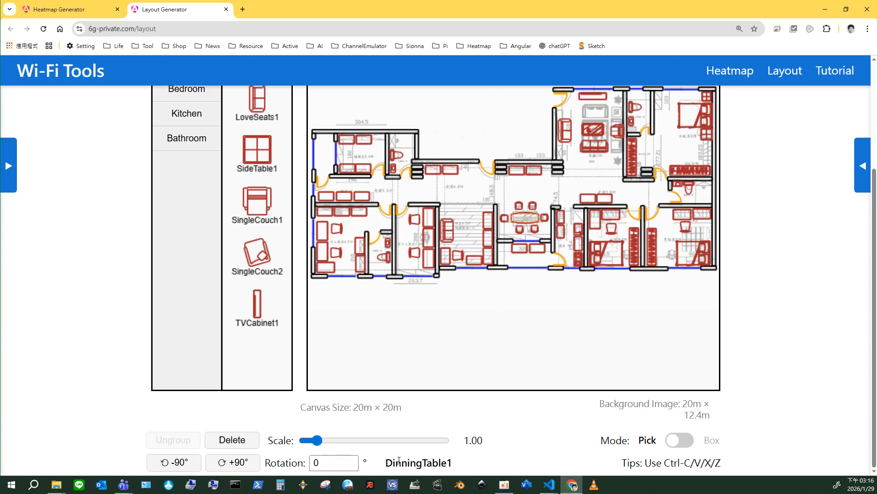
{"action": "left_click", "coordinate": [519, 208]}
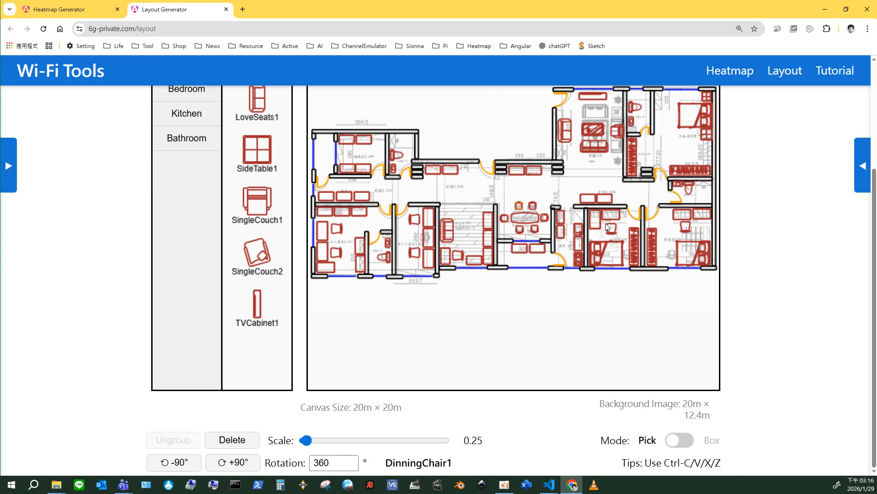
{"action": "left_click", "coordinate": [615, 256]}
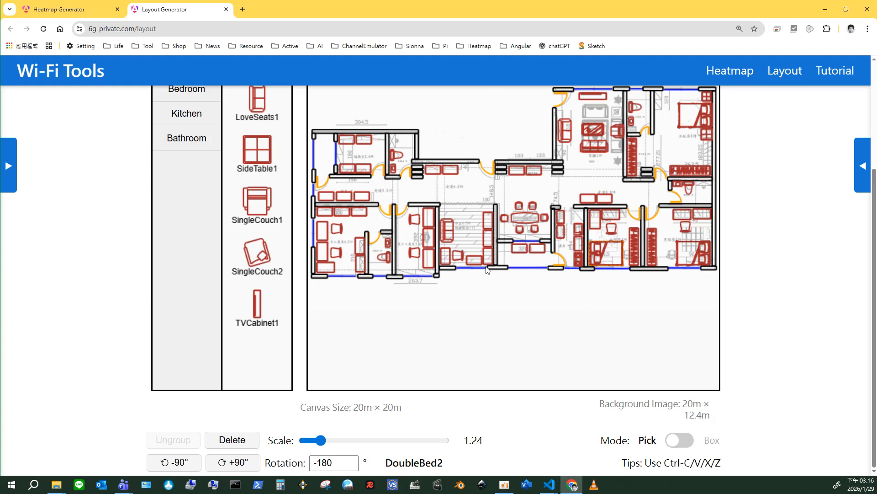
Scale the love seat in the wood-floored room to 0.88 and set its rotation to 24°
{"action": "left_click", "coordinate": [451, 229]}
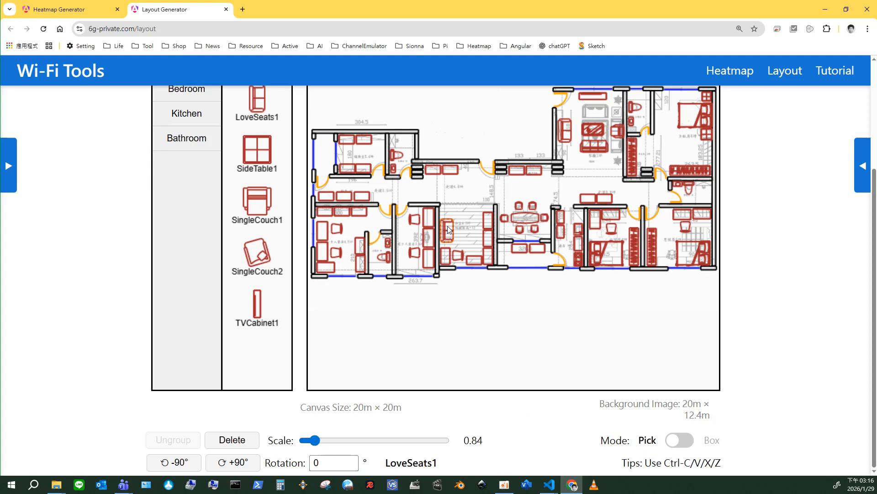
{"action": "scroll", "coordinate": [449, 230], "scroll_direction": "up", "scroll_amount": 4}
{"action": "scroll", "coordinate": [449, 230], "scroll_direction": "down", "scroll_amount": 4}
{"action": "left_click", "coordinate": [319, 464]}
{"action": "double_click", "coordinate": [315, 463]}
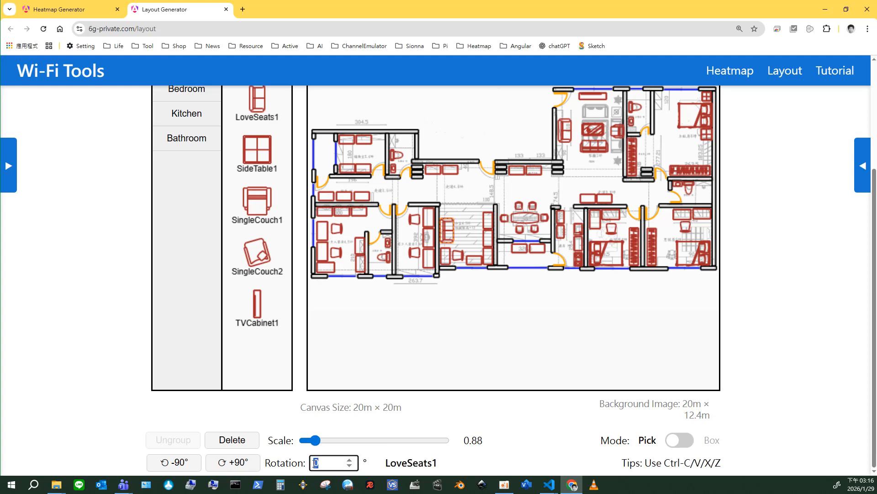
{"action": "type", "text": "24"}
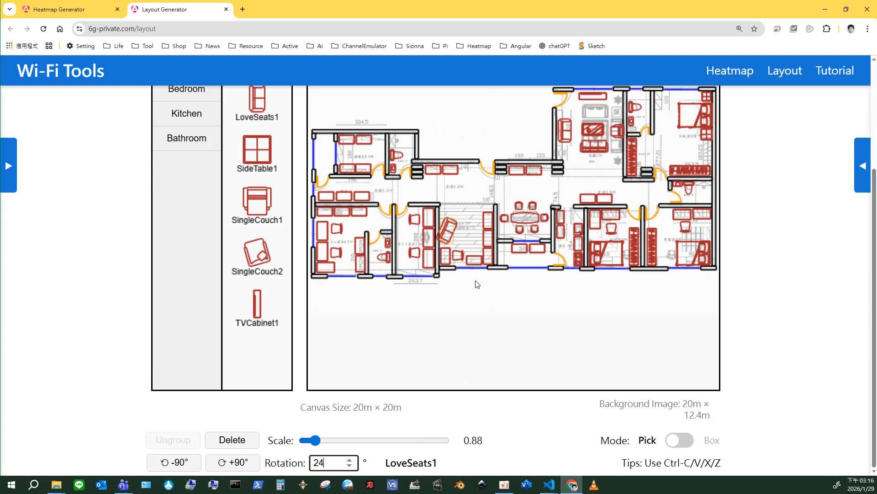
Rotate the love seat by +90° four times
{"action": "left_click", "coordinate": [449, 231]}
{"action": "left_click", "coordinate": [243, 463]}
{"action": "left_click", "coordinate": [242, 462]}
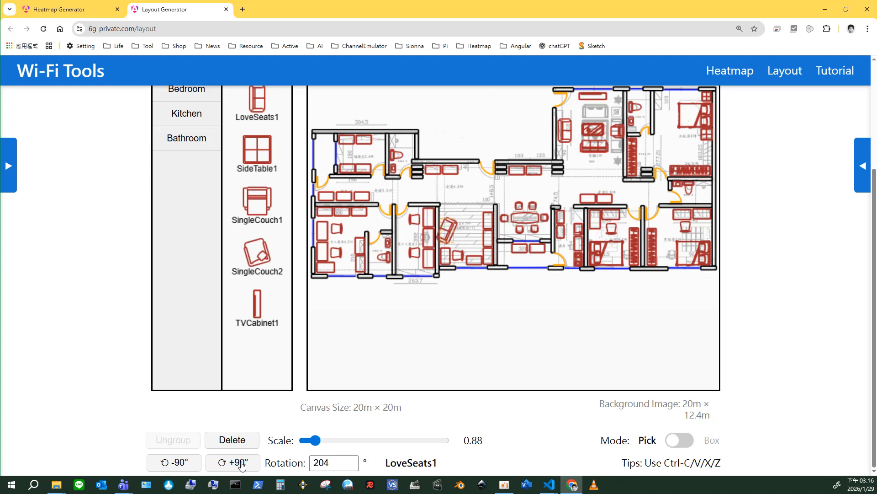
{"action": "left_click", "coordinate": [242, 463]}
{"action": "left_click", "coordinate": [243, 463]}
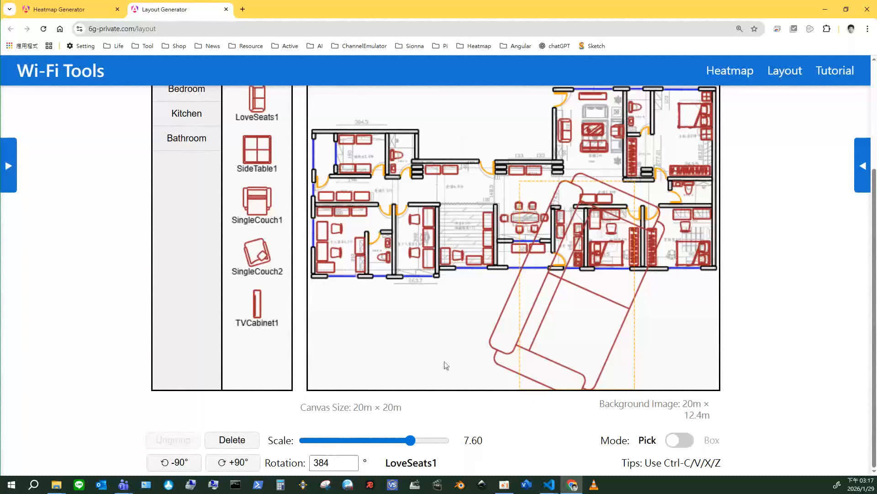
Scale the oversized love seat down to 4.24 and move it to the empty area below the floor plan
{"action": "scroll", "coordinate": [593, 280], "scroll_direction": "down", "scroll_amount": 10}
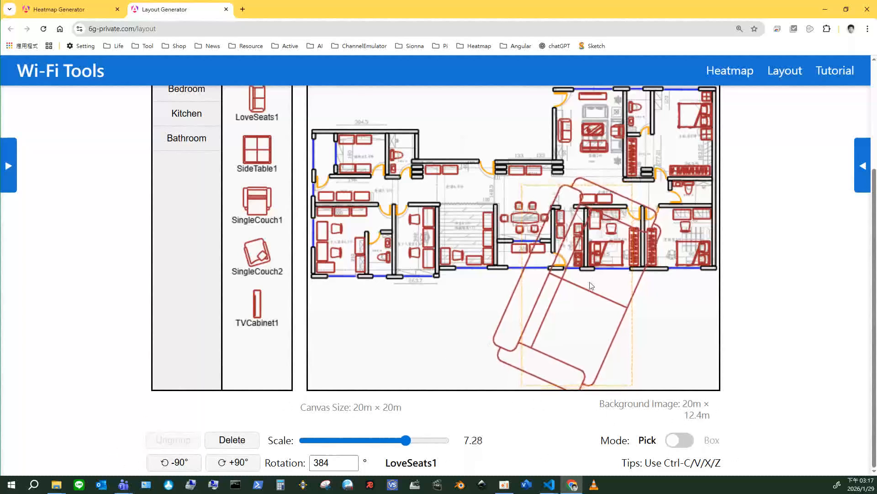
{"action": "scroll", "coordinate": [593, 281], "scroll_direction": "down", "scroll_amount": 6}
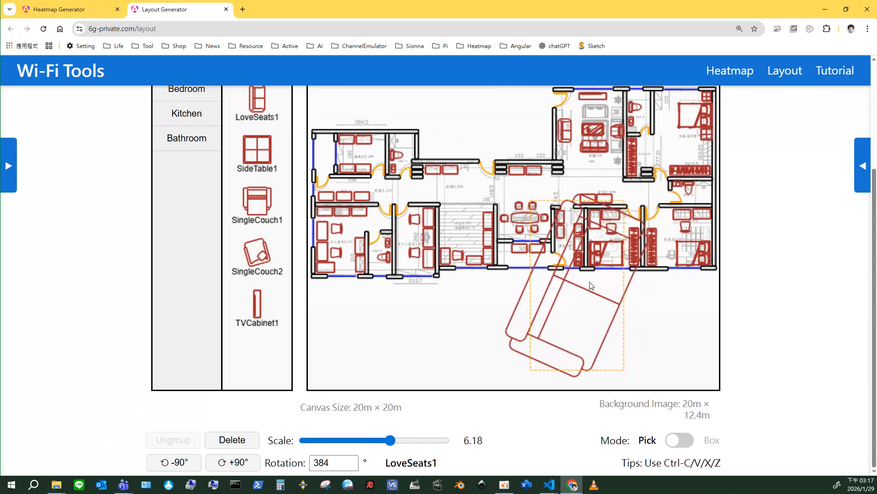
{"action": "left_click_drag", "start_coordinate": [587, 280], "coordinate": [509, 310]}
{"action": "scroll", "coordinate": [434, 298], "scroll_direction": "down", "scroll_amount": 8}
{"action": "scroll", "coordinate": [507, 303], "scroll_direction": "down", "scroll_amount": 8}
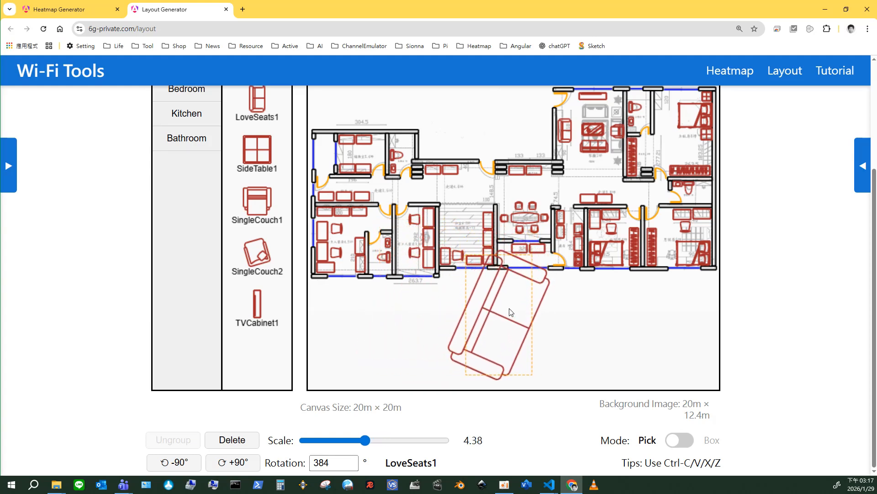
{"action": "scroll", "coordinate": [511, 312], "scroll_direction": "down", "scroll_amount": 2}
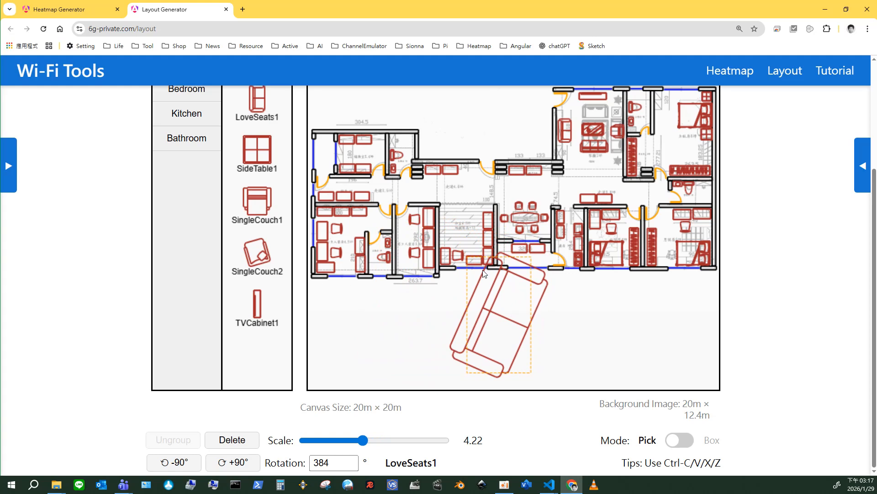
{"action": "key", "text": "ctrl+z"}
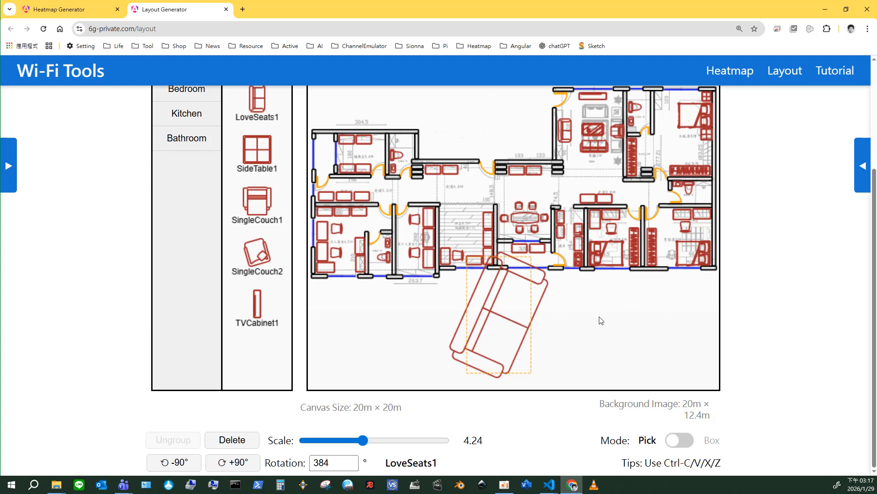
Delete the large love seat below the floor plan and undo the deletion
{"action": "left_click", "coordinate": [580, 320]}
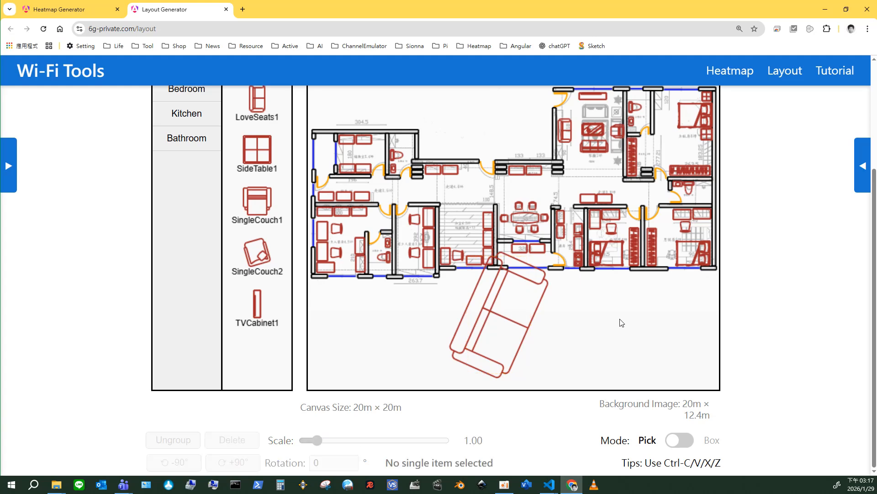
{"action": "left_click", "coordinate": [502, 315]}
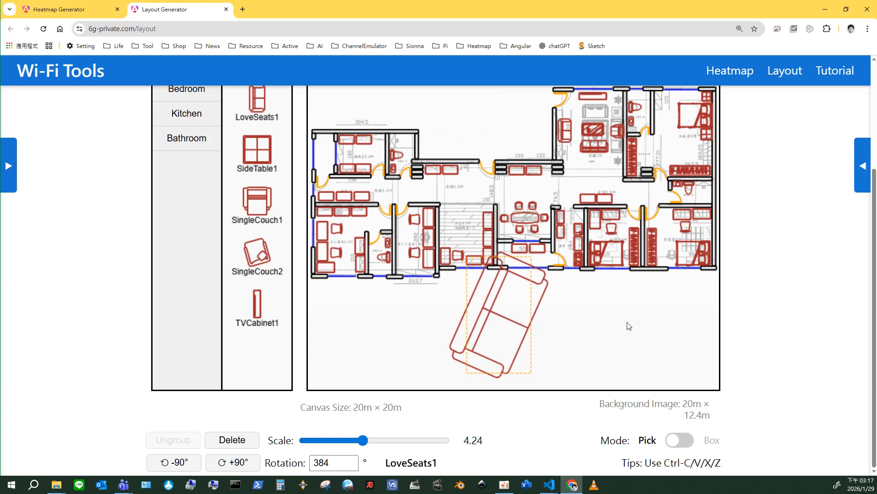
{"action": "key", "text": "Delete"}
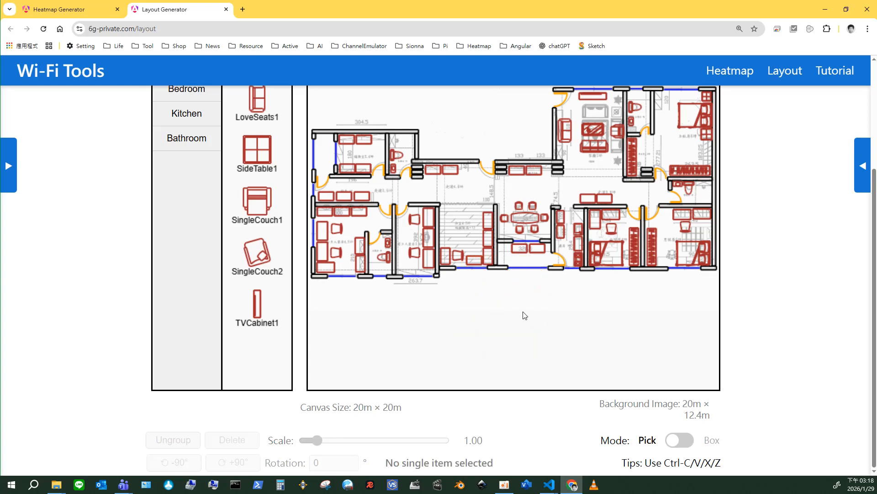
{"action": "key", "text": "ctrl+z"}
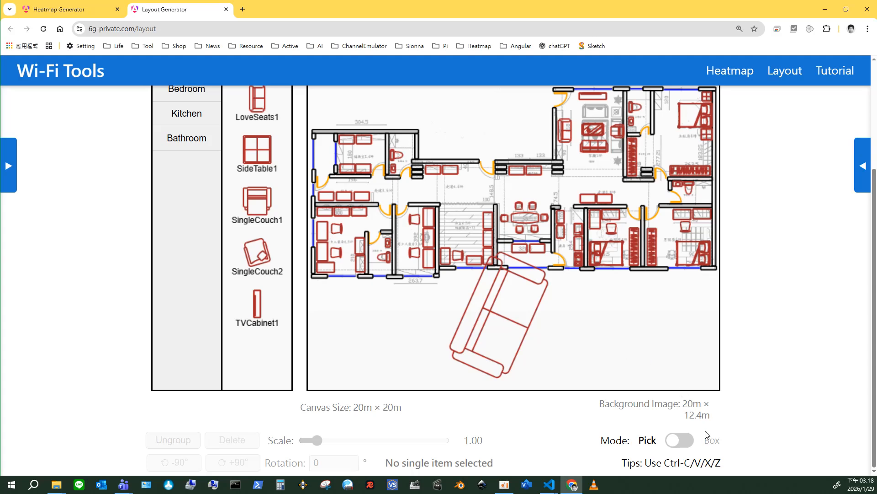
Copy the large love seat and paste the duplicate below the two bedrooms at the plan's right end
{"action": "left_click", "coordinate": [514, 320]}
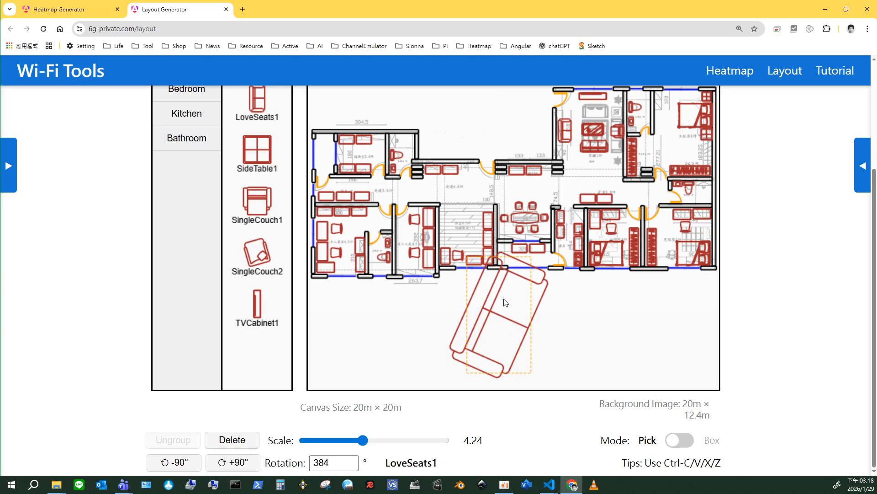
{"action": "left_click", "coordinate": [592, 317]}
{"action": "key", "text": "ctrl+v"}
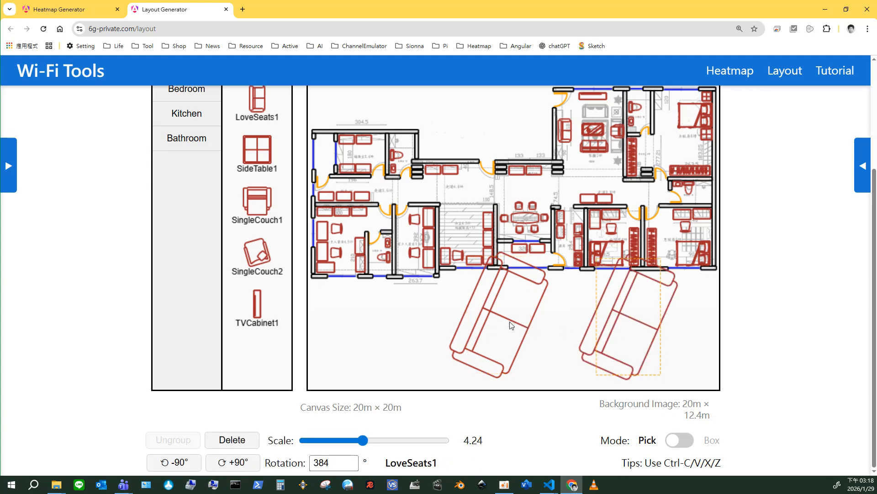
{"action": "left_click", "coordinate": [674, 322]}
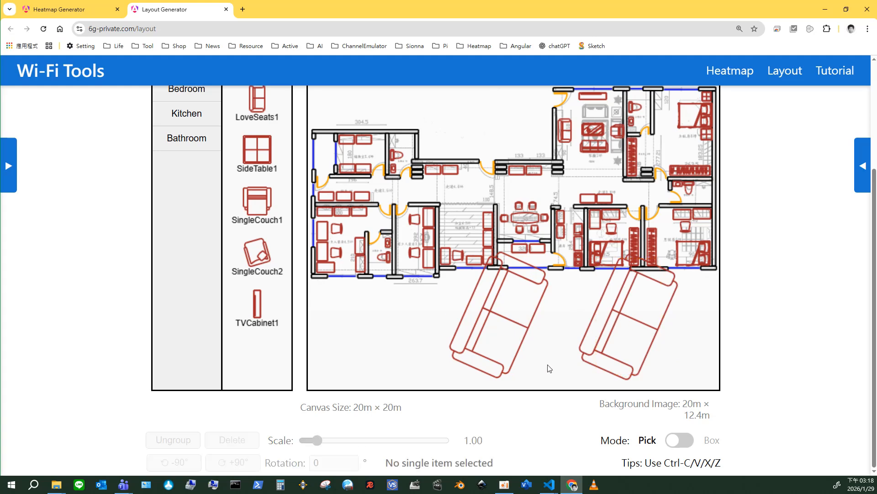
Group the dining table and its chairs with a Box-mode selection, and return to Pick mode
{"action": "left_click", "coordinate": [677, 440]}
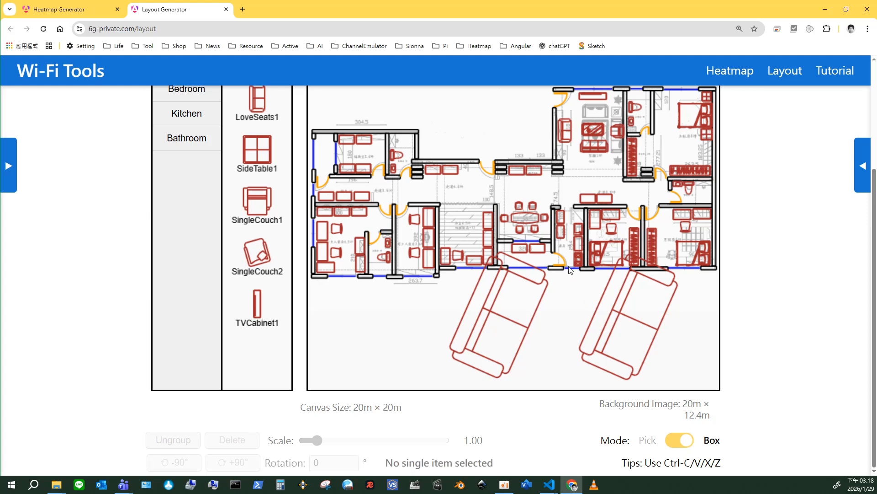
{"action": "left_click_drag", "start_coordinate": [517, 223], "coordinate": [550, 234]}
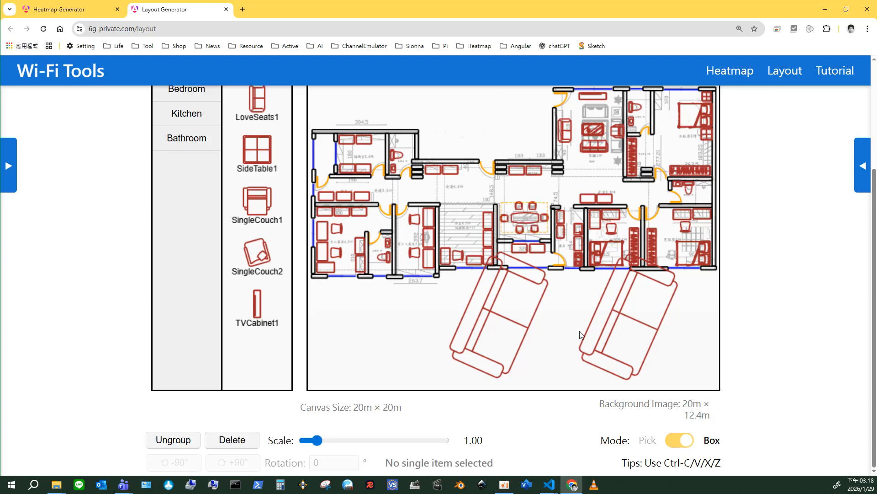
{"action": "left_click", "coordinate": [668, 442]}
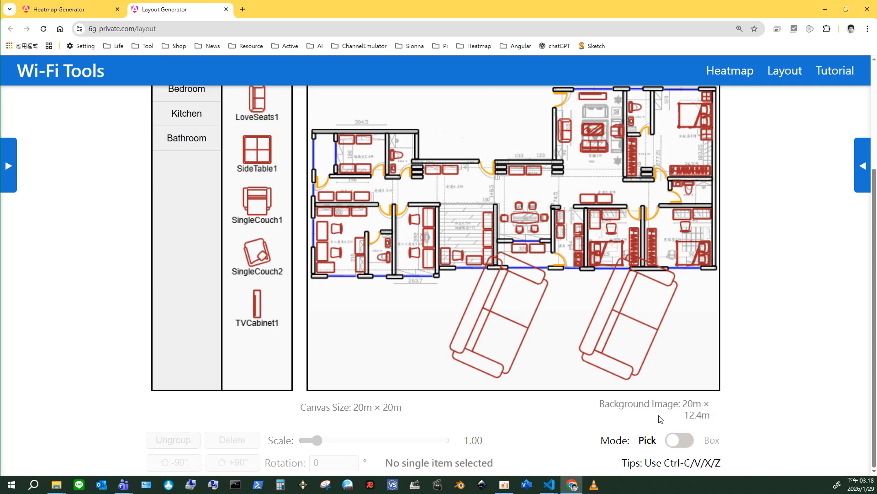
Copy the dining set group and paste it into the empty area below the plan's lower-left rooms
{"action": "left_click", "coordinate": [527, 233]}
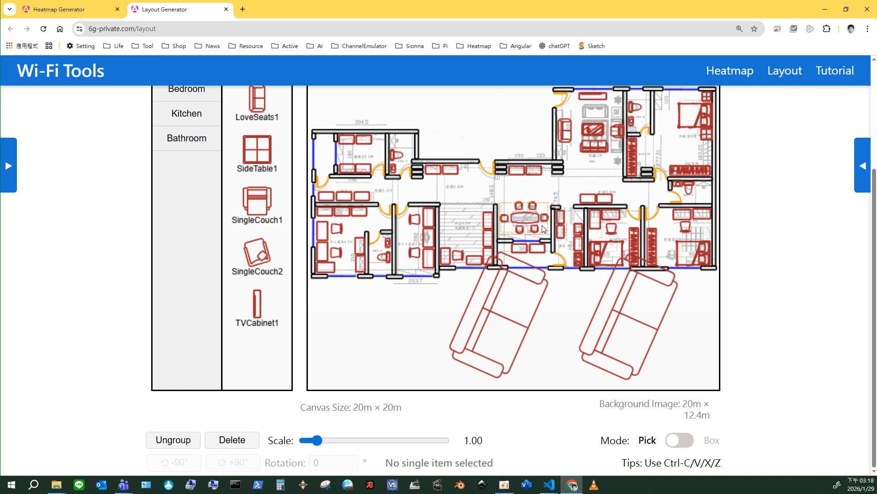
{"action": "key", "text": "ctrl+c"}
{"action": "left_click", "coordinate": [364, 323]}
{"action": "key", "text": "ctrl+v"}
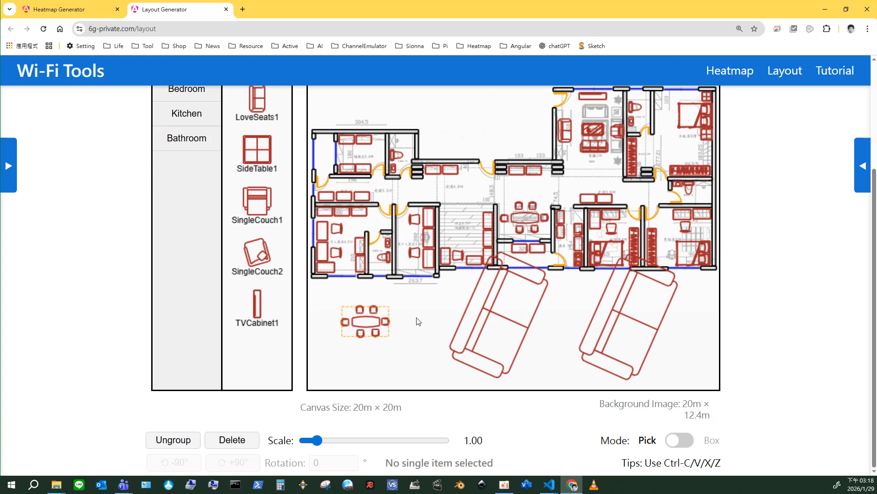
Delete the pasted dining set and the original large love seat one at a time, undoing each deletion
{"action": "key", "text": "Delete"}
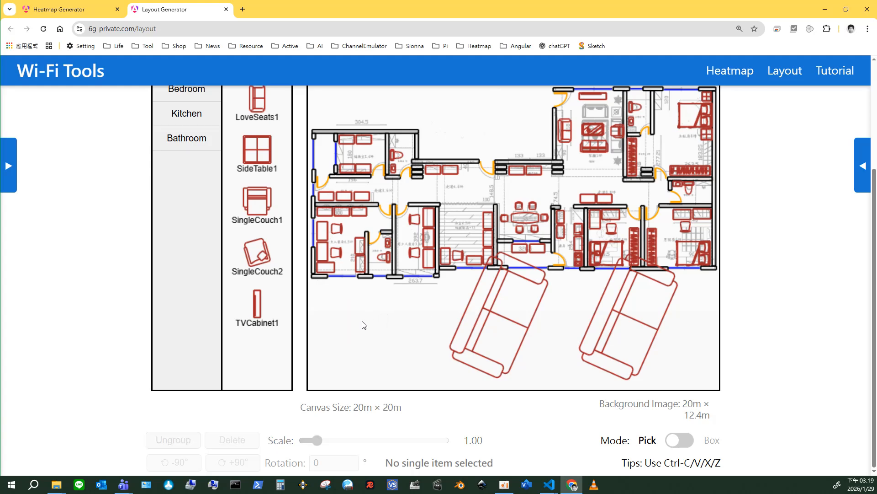
{"action": "key", "text": "ctrl+z"}
{"action": "left_click", "coordinate": [506, 338]}
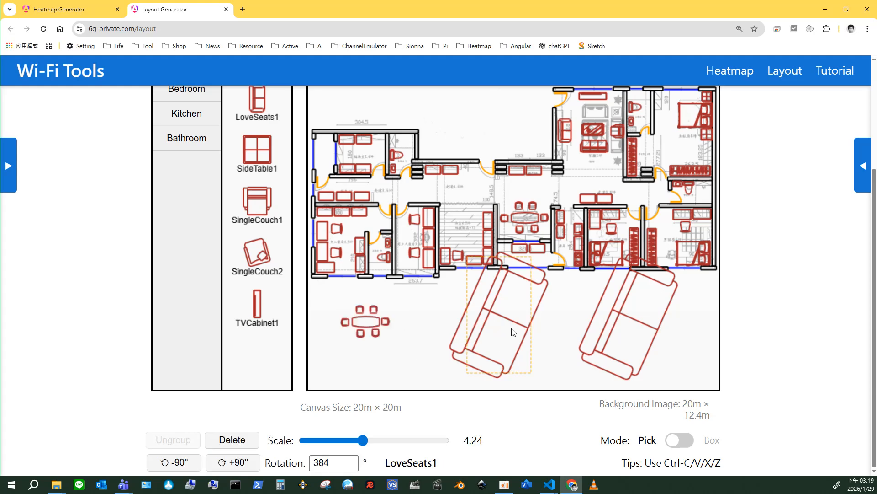
{"action": "key", "text": "Delete"}
{"action": "key", "text": "ctrl+z"}
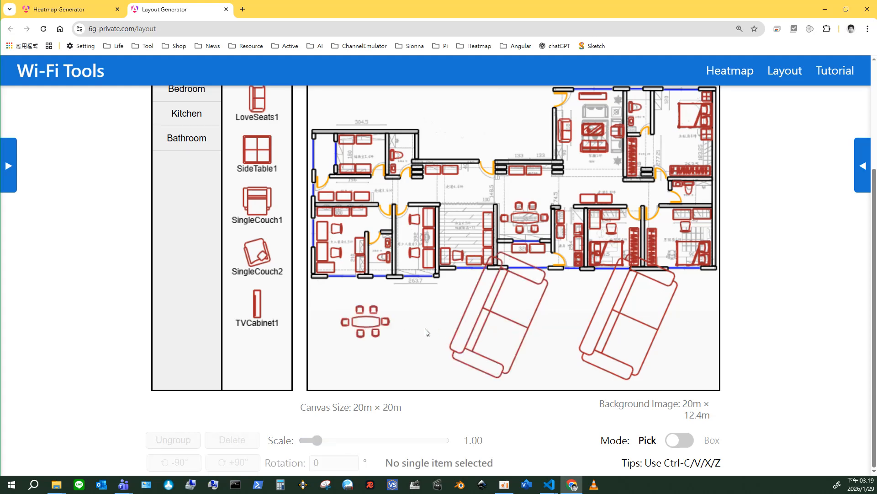
Box-group the lower-left room's items with the pasted dining set, move the group down in Pick mode, and undo the move
{"action": "left_click_drag", "start_coordinate": [346, 232], "coordinate": [319, 219]}
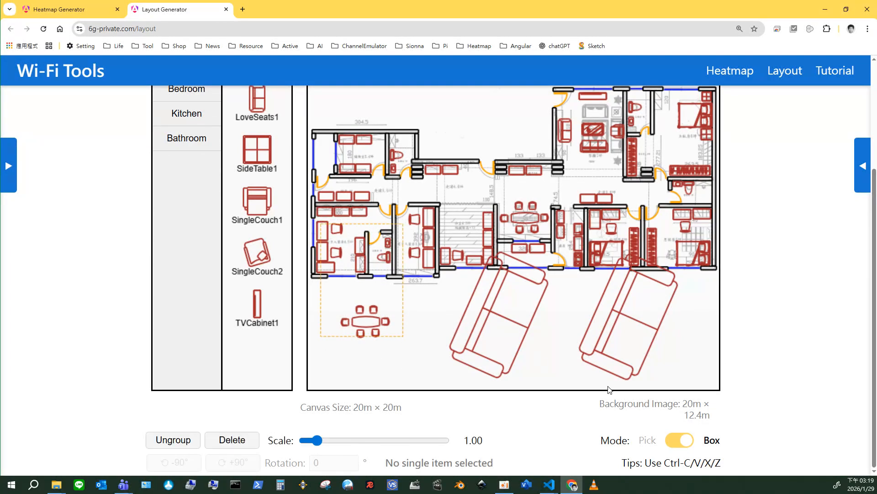
{"action": "left_click", "coordinate": [413, 368]}
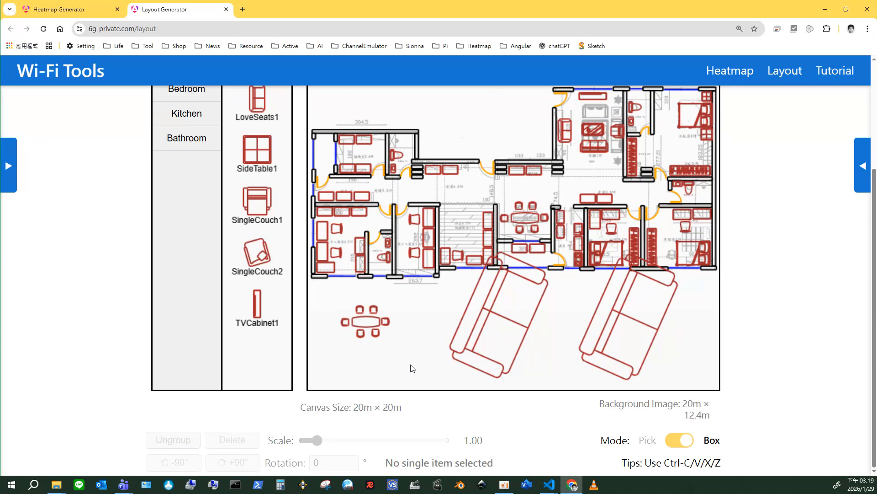
{"action": "left_click", "coordinate": [671, 441]}
{"action": "left_click", "coordinate": [368, 322]}
{"action": "left_click_drag", "start_coordinate": [369, 322], "coordinate": [371, 356]}
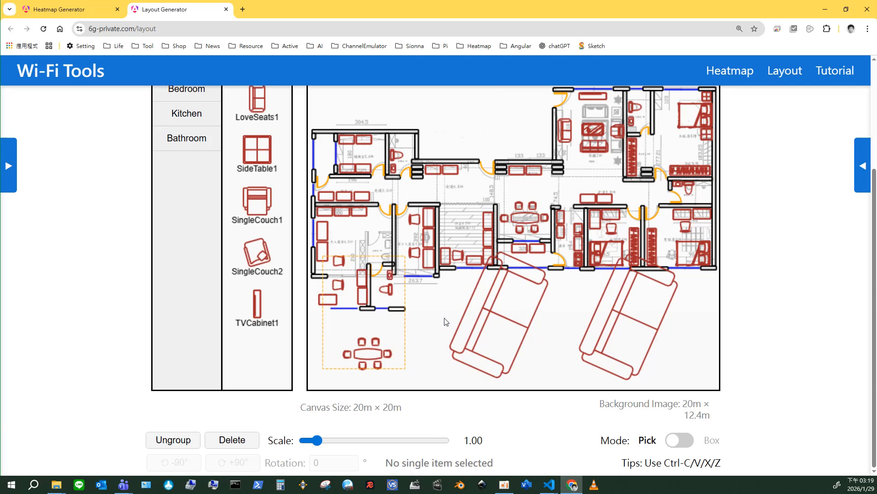
{"action": "key", "text": "ctrl+z"}
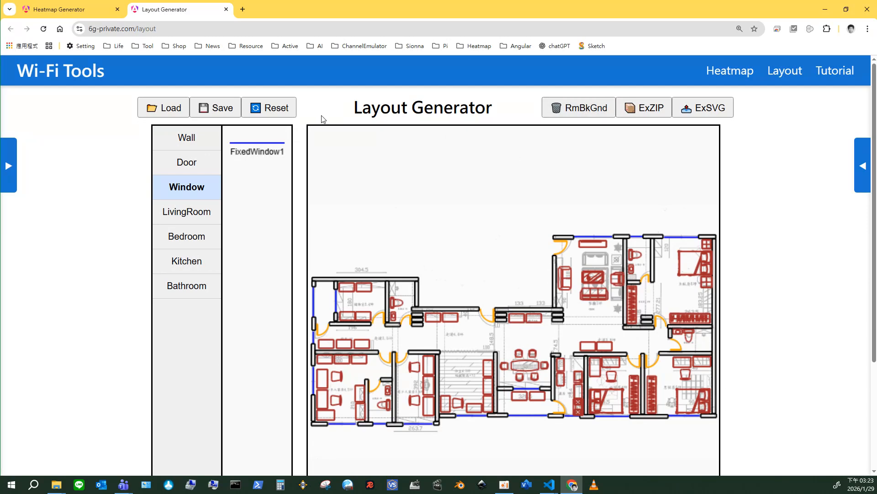
Reset the workspace and import the furnished house layout file onto the empty canvas
{"action": "left_click", "coordinate": [277, 109]}
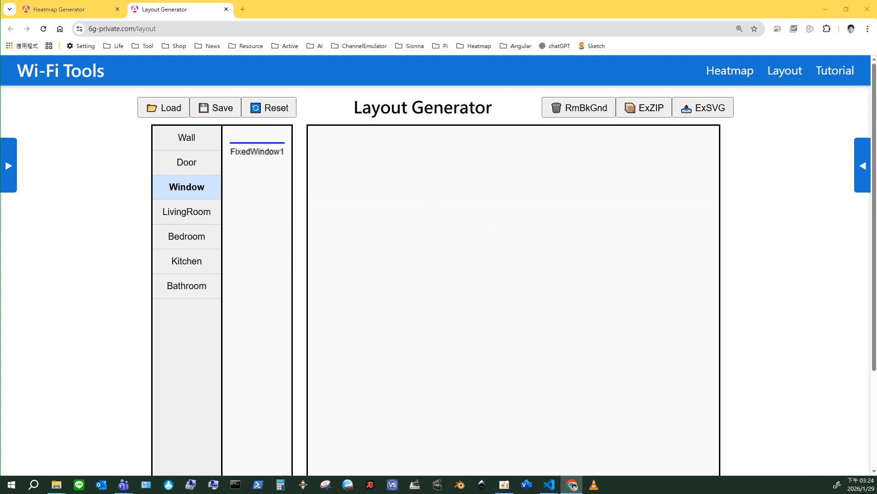
{"action": "left_click_drag", "start_coordinate": [1, 326], "coordinate": [507, 309]}
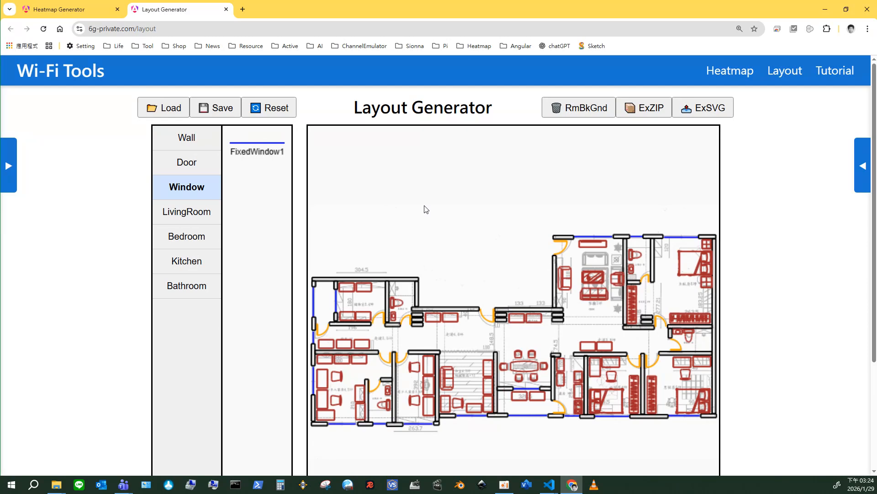
Try to load a stored workspace, and save the current layout to browser storage as My Layout-1
{"action": "left_click", "coordinate": [176, 109]}
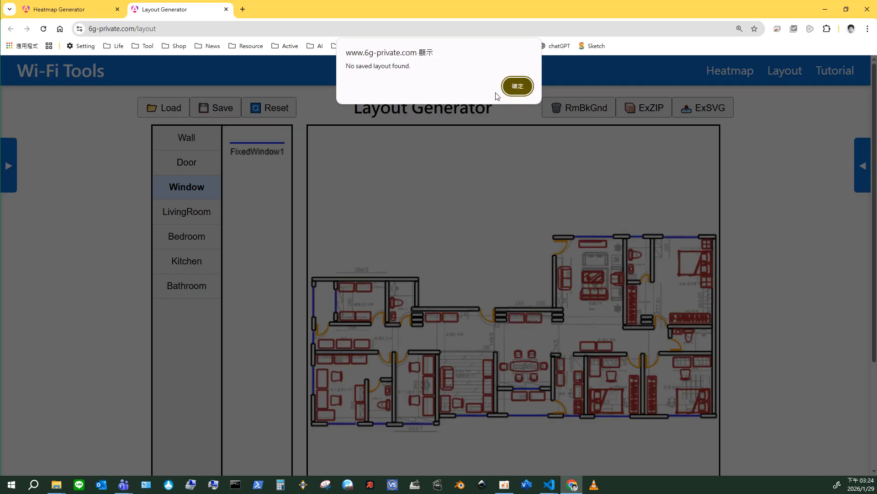
{"action": "left_click", "coordinate": [518, 91]}
{"action": "left_click", "coordinate": [224, 111]}
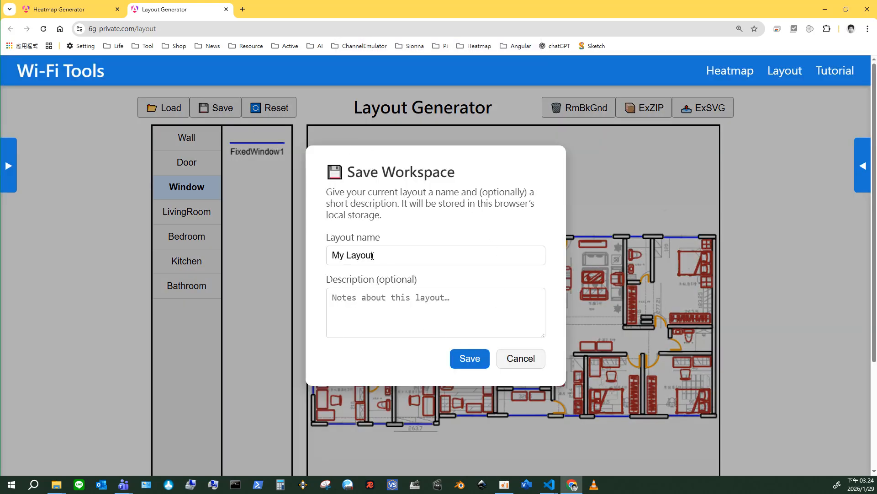
{"action": "left_click", "coordinate": [416, 259]}
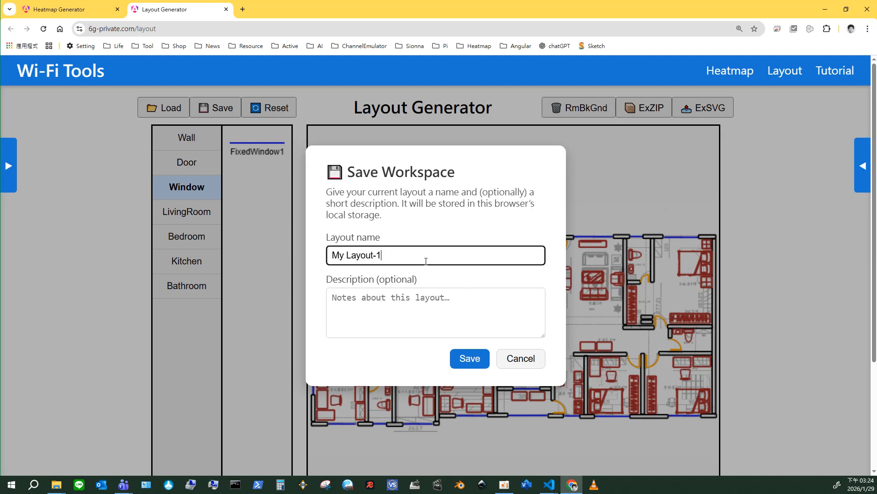
{"action": "left_click", "coordinate": [466, 364]}
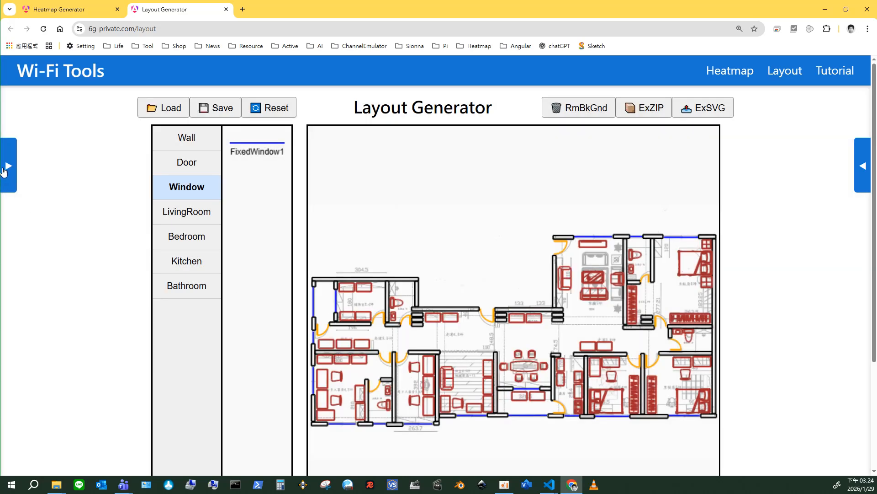
Open the Help & Guide panel and restore the default page zoom to examine the saved workspace's details and status
{"action": "left_click", "coordinate": [7, 172]}
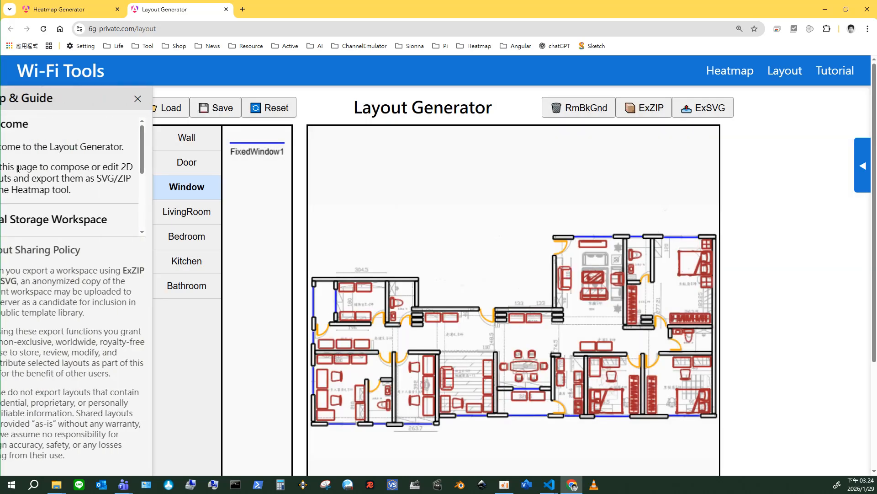
{"action": "scroll", "coordinate": [104, 265], "scroll_direction": "down", "scroll_amount": 1}
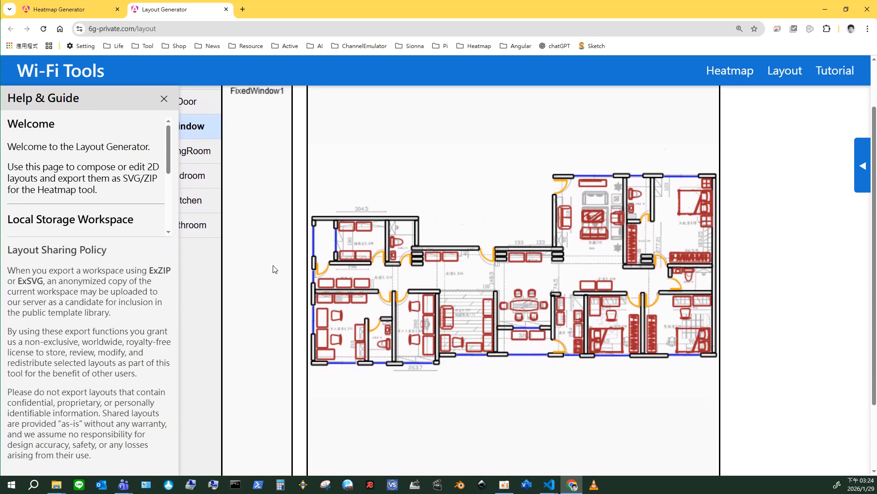
{"action": "key", "text": "ctrl+0"}
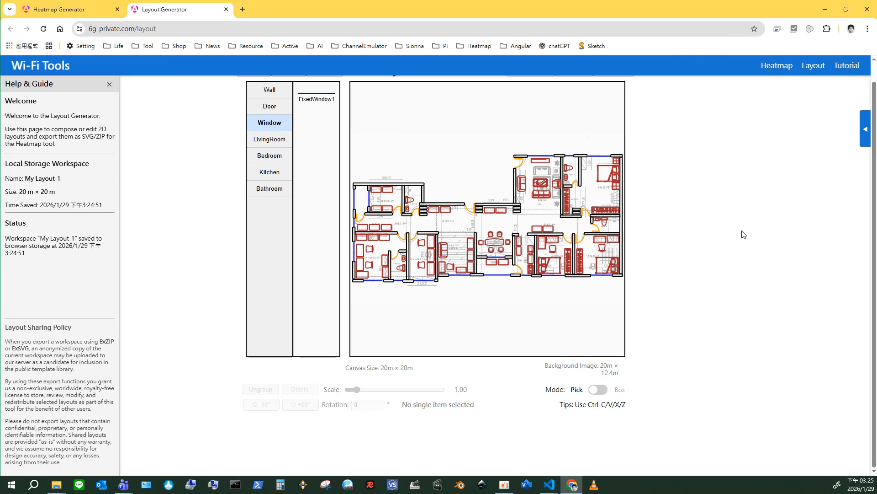
{"action": "scroll", "coordinate": [743, 234], "scroll_direction": "up", "scroll_amount": 1}
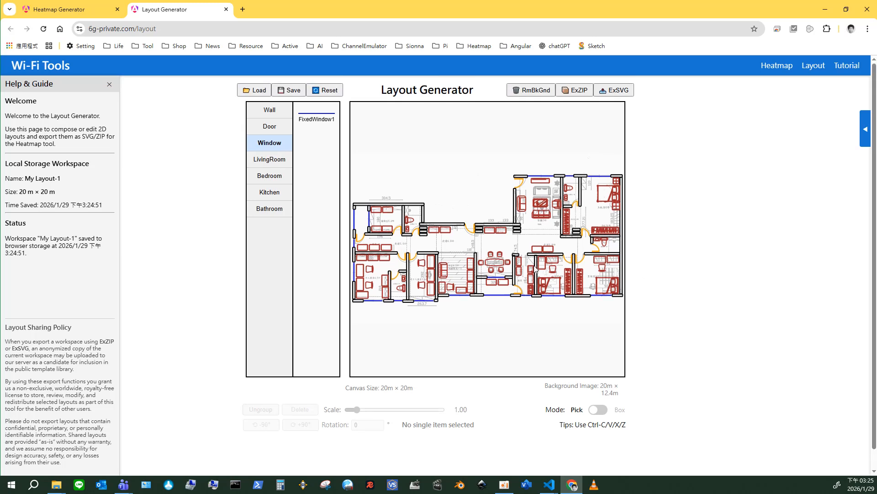
Reset the workspace and load My Layout-1 back from browser storage
{"action": "left_click", "coordinate": [335, 94]}
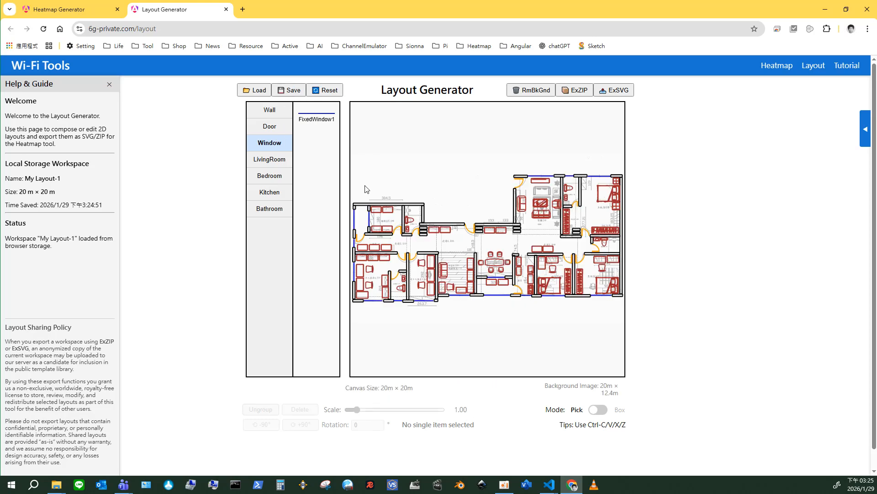
Move the kitchen counter above the dining table out to the empty canvas area above the house, and deselect it
{"action": "left_click", "coordinate": [494, 235]}
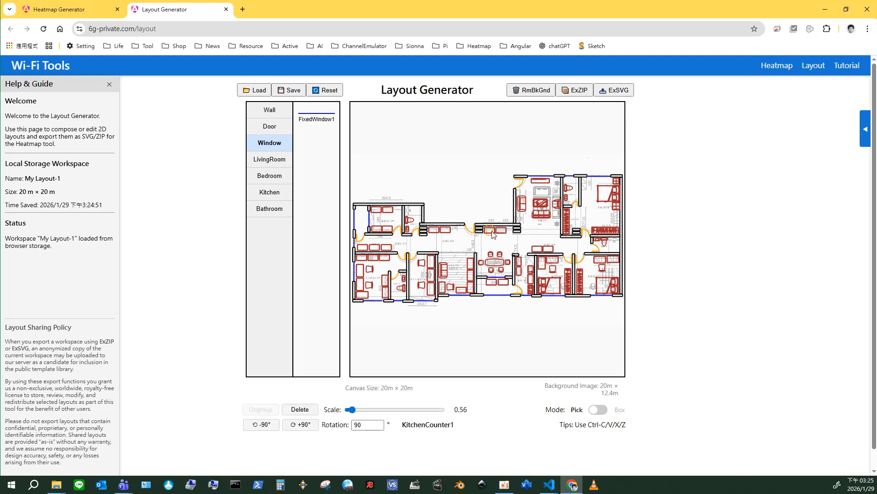
{"action": "left_click_drag", "start_coordinate": [490, 234], "coordinate": [467, 187]}
{"action": "left_click", "coordinate": [483, 203]}
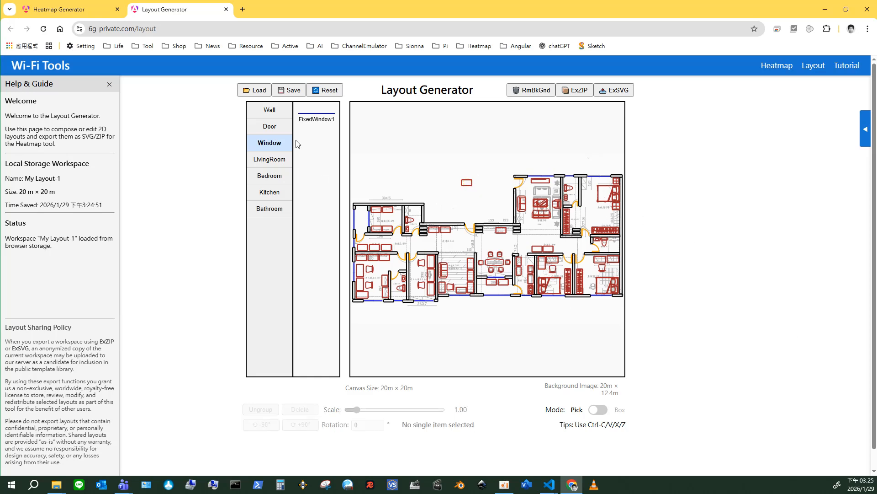
Save the modified layout to browser storage as My Layout-2, and reset the workspace
{"action": "left_click", "coordinate": [293, 91]}
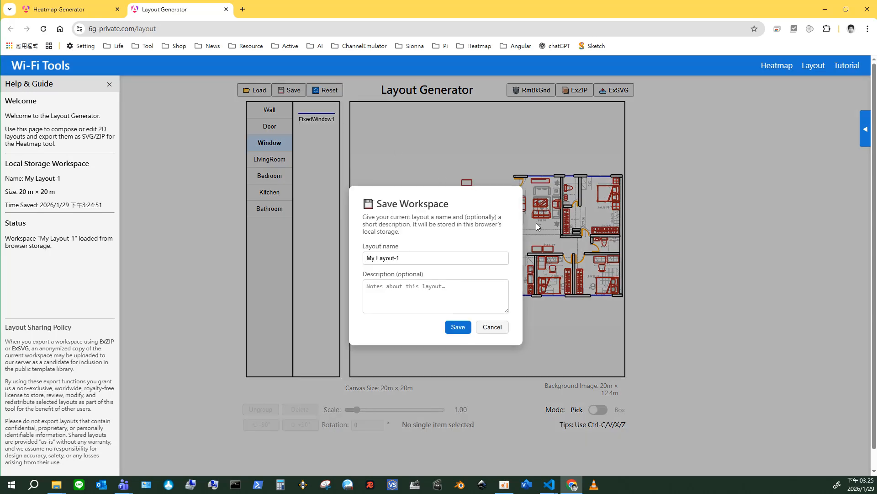
{"action": "left_click", "coordinate": [412, 257]}
{"action": "key", "text": "BackSpace"}
{"action": "type", "text": "2"}
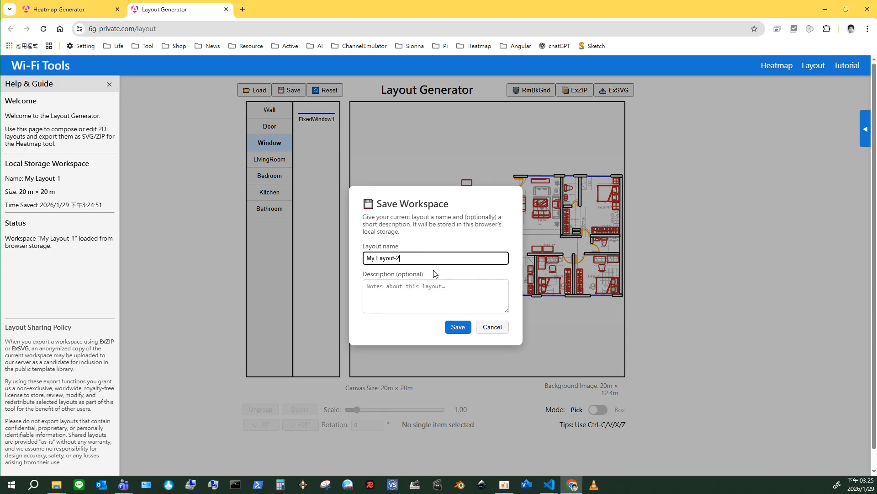
{"action": "left_click", "coordinate": [448, 325]}
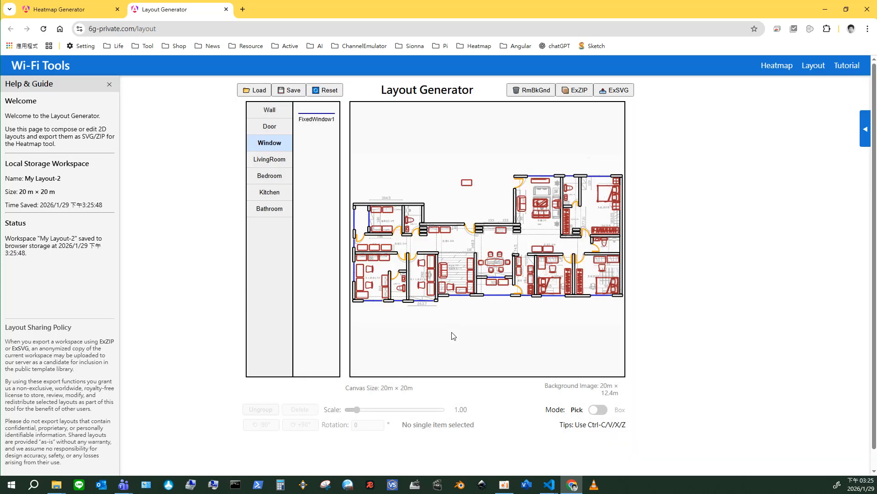
{"action": "left_click", "coordinate": [329, 91]}
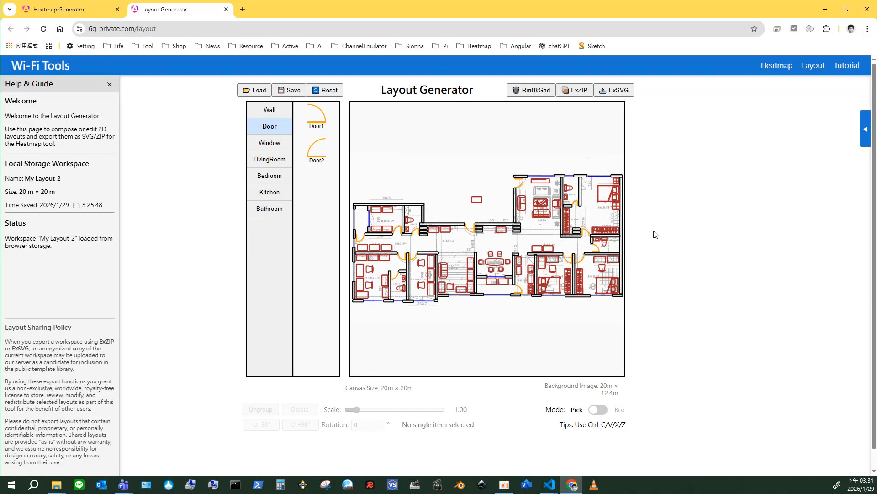
Restore the furnished layout with the kitchen counter in its original place, and export it as an SVG file
{"action": "key", "text": "ctrl+z"}
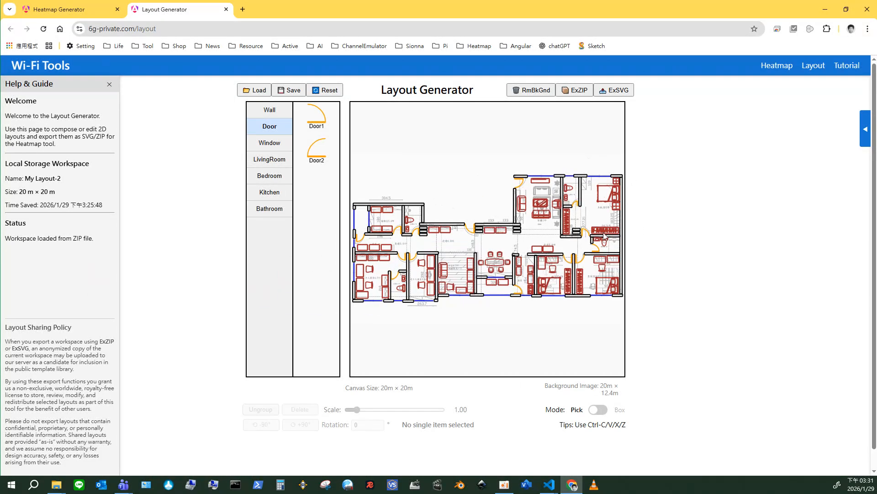
{"action": "left_click", "coordinate": [617, 91]}
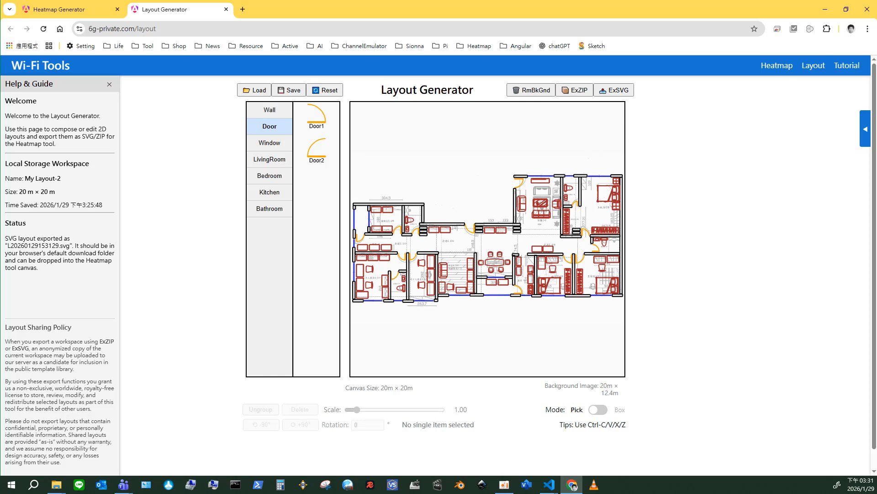
Switch to Inkscape to examine the exported SVG's list of paths, and narrow the object list to give the drawing more room
{"action": "key", "text": "alt+Tab"}
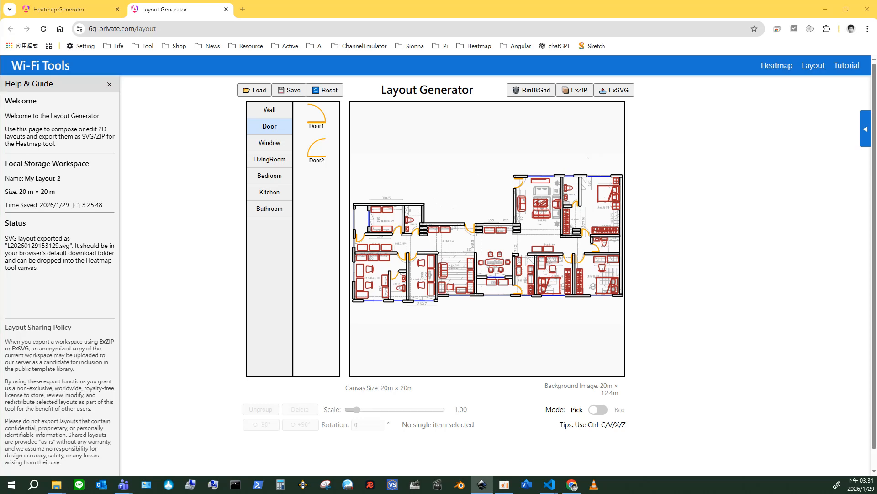
{"action": "left_click_drag", "start_coordinate": [0, 21], "coordinate": [248, 23]}
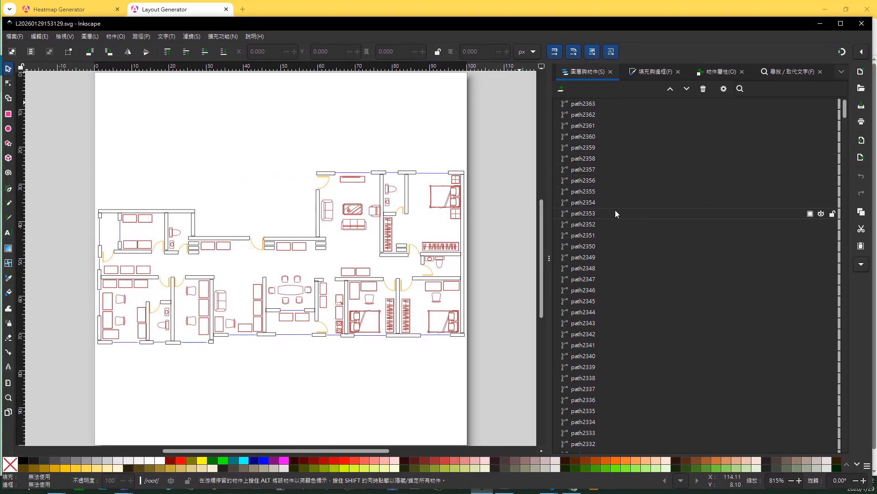
{"action": "scroll", "coordinate": [629, 343], "scroll_direction": "down", "scroll_amount": 15}
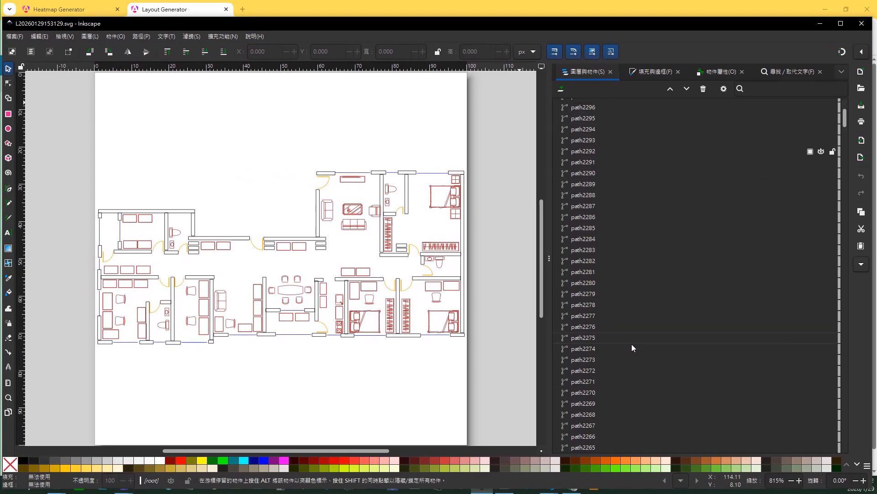
{"action": "scroll", "coordinate": [633, 346], "scroll_direction": "down", "scroll_amount": 20}
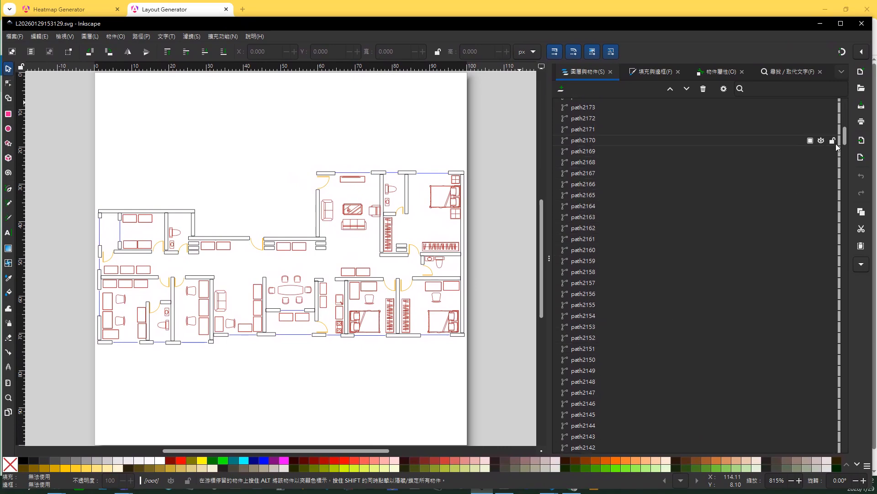
{"action": "left_click_drag", "start_coordinate": [845, 139], "coordinate": [794, 93]}
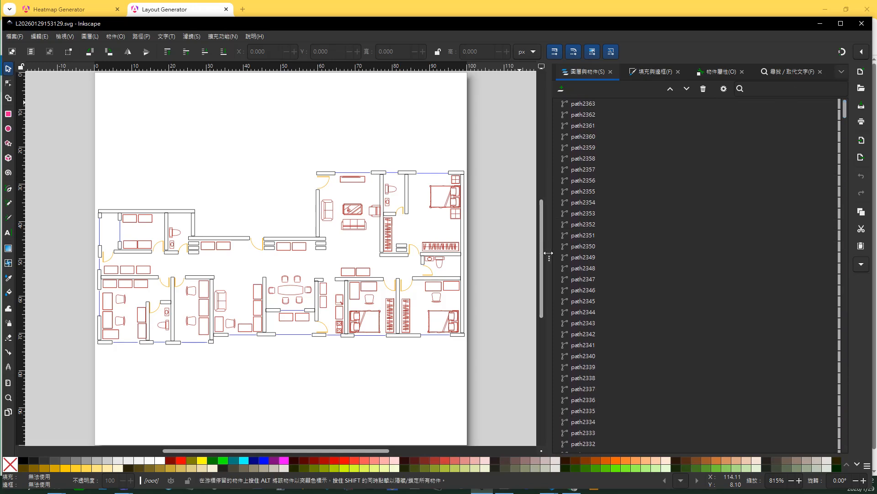
{"action": "left_click_drag", "start_coordinate": [548, 253], "coordinate": [697, 253]}
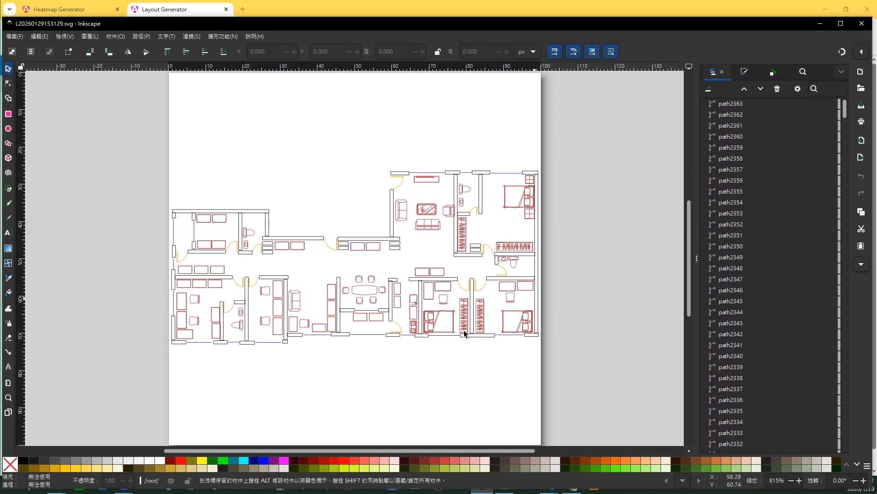